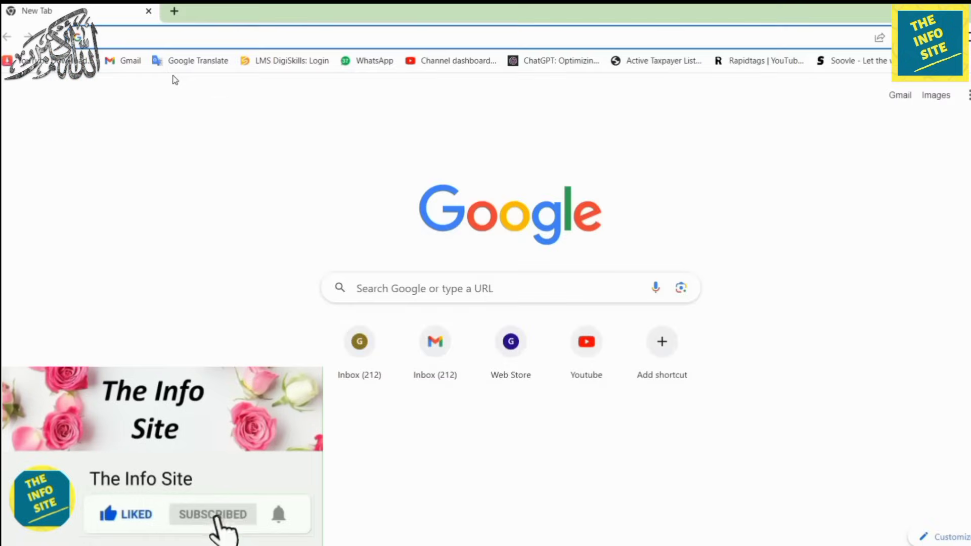
# Load the IRIS 2.0 login page at iris.fbr.gov.pk in Chrome.
pyautogui.click(157, 37)
pyautogui.write('iri')
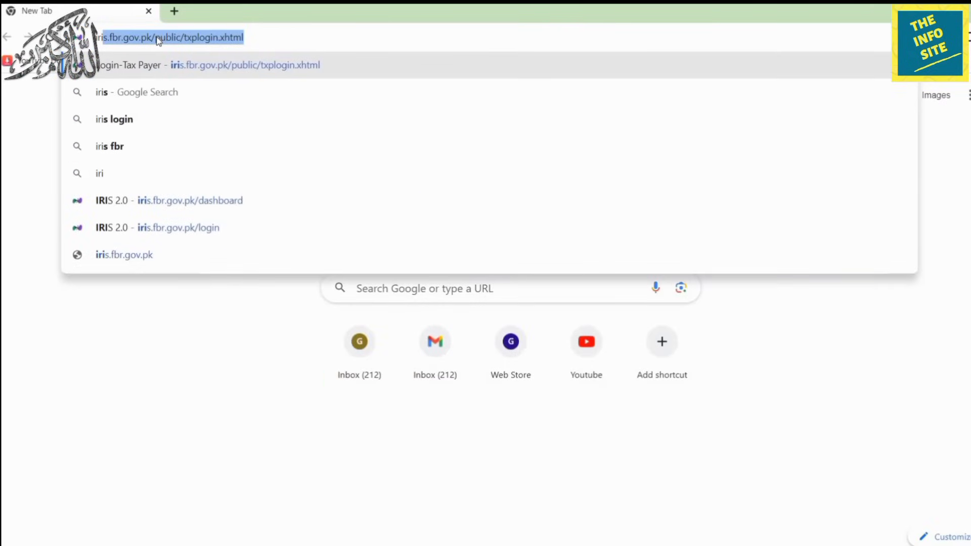
pyautogui.write('s')
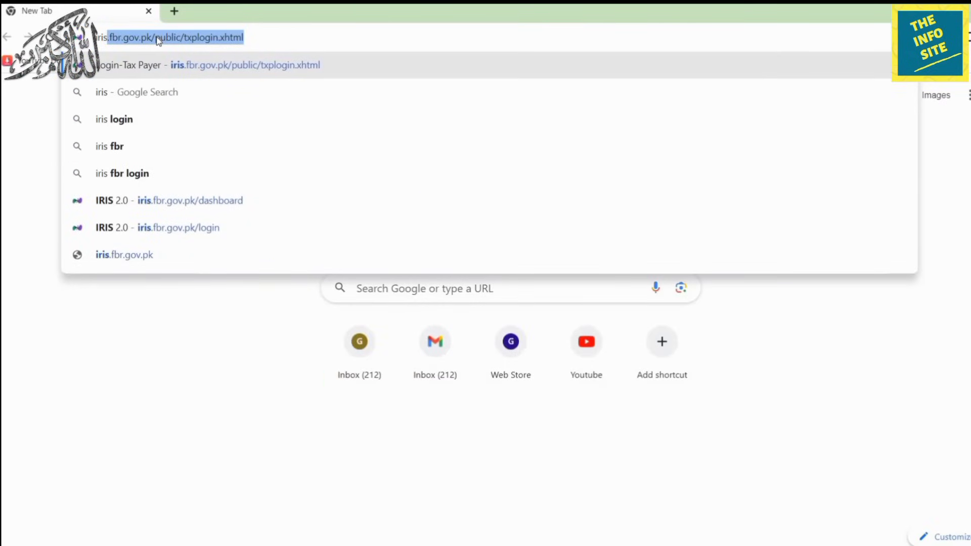
pyautogui.write('.fbr.')
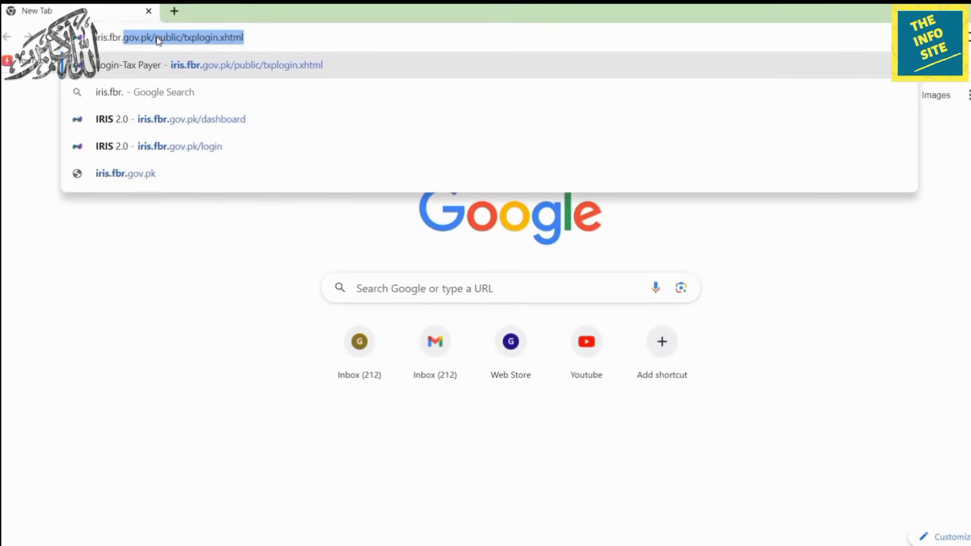
pyautogui.write('gov.pk')
pyautogui.press('Return')
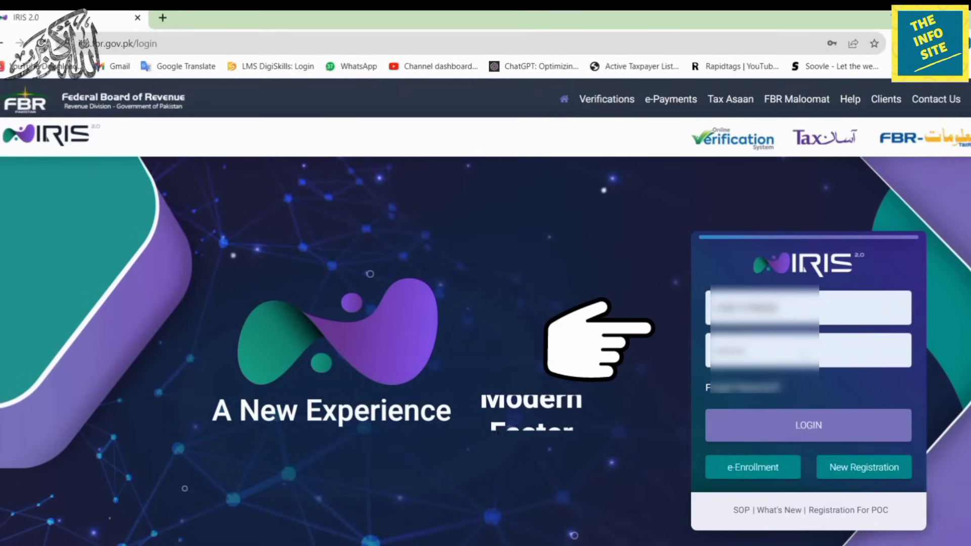
# Log in to the IRIS account and open the account icon's dropdown.
pyautogui.click(825, 426)
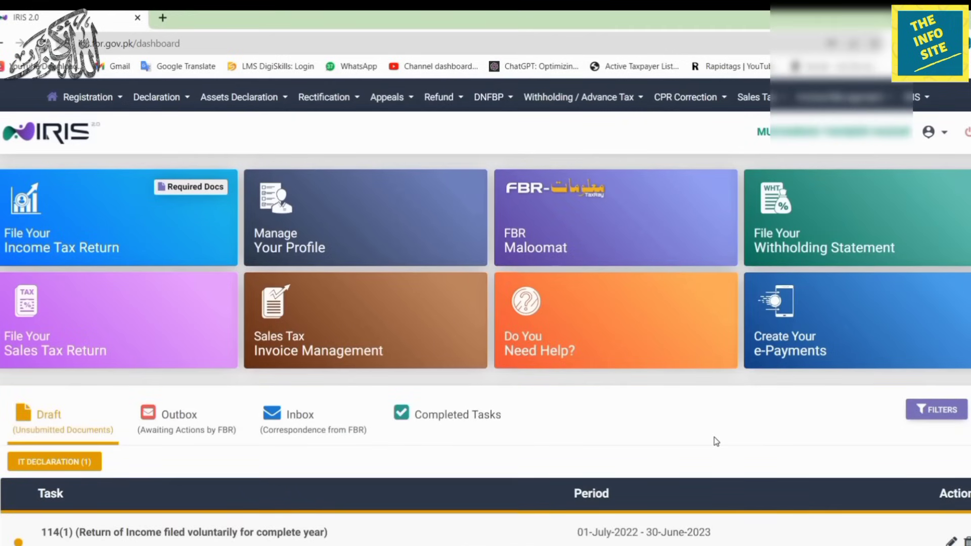
pyautogui.click(929, 132)
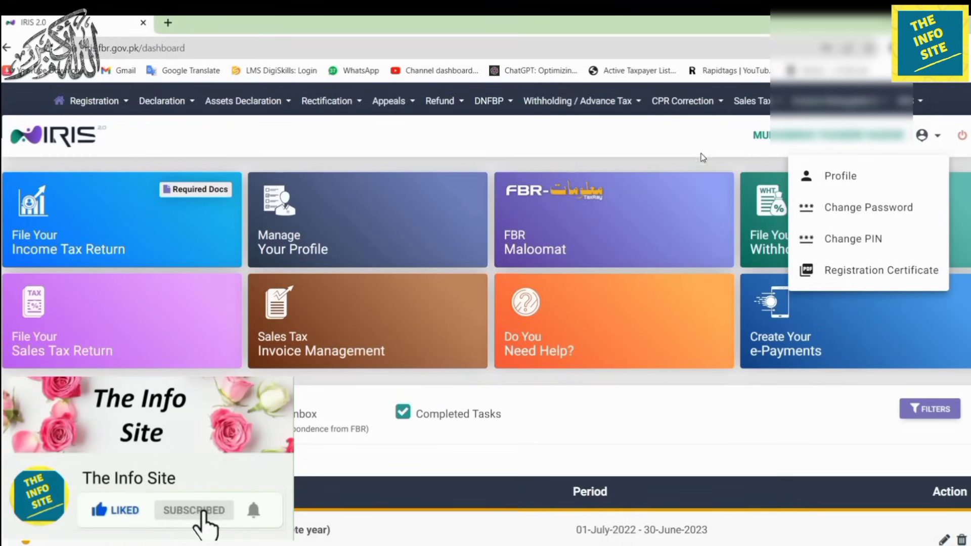
pyautogui.click(88, 216)
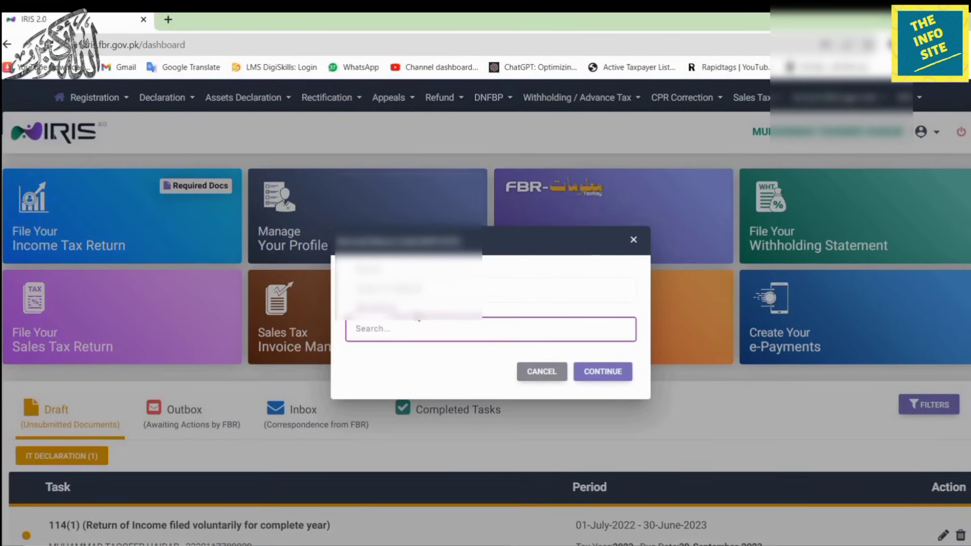
pyautogui.click(634, 241)
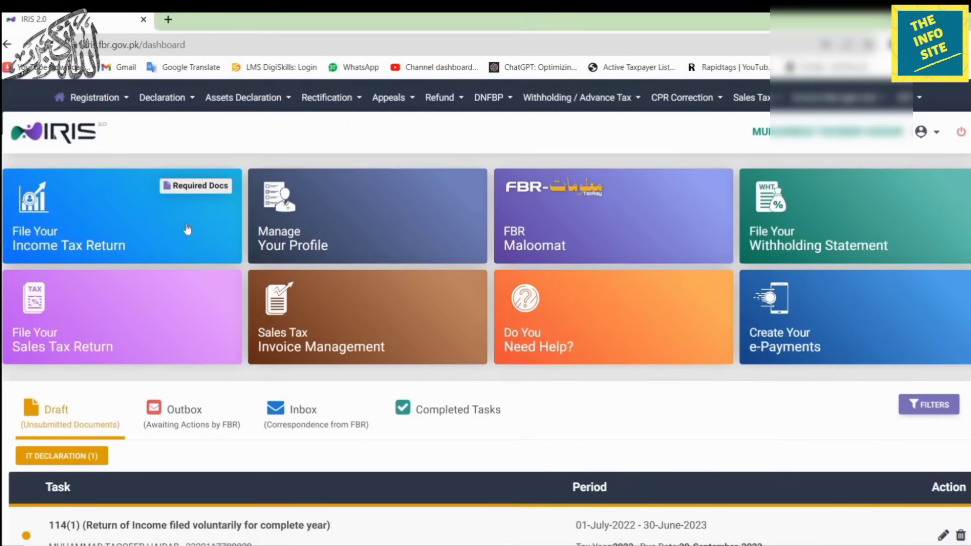
pyautogui.click(183, 188)
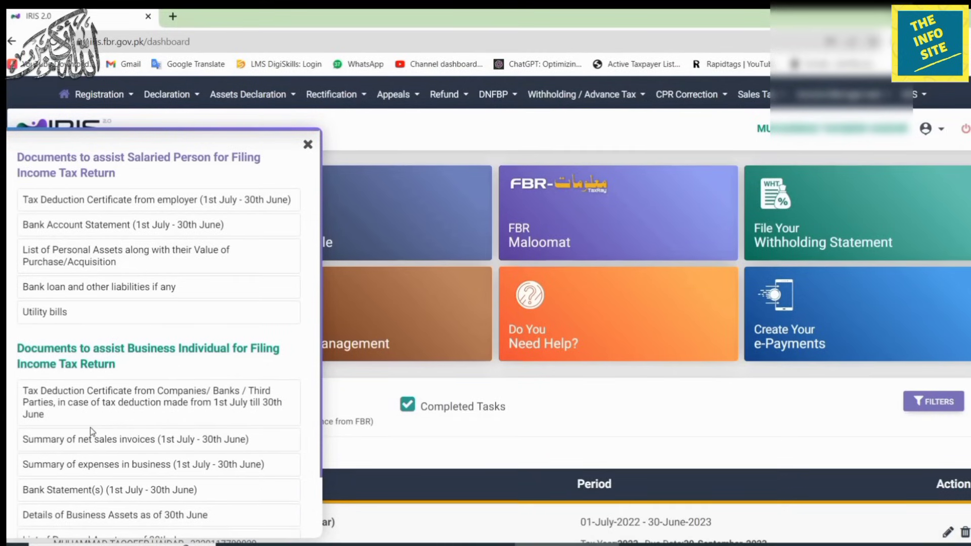
pyautogui.click(308, 145)
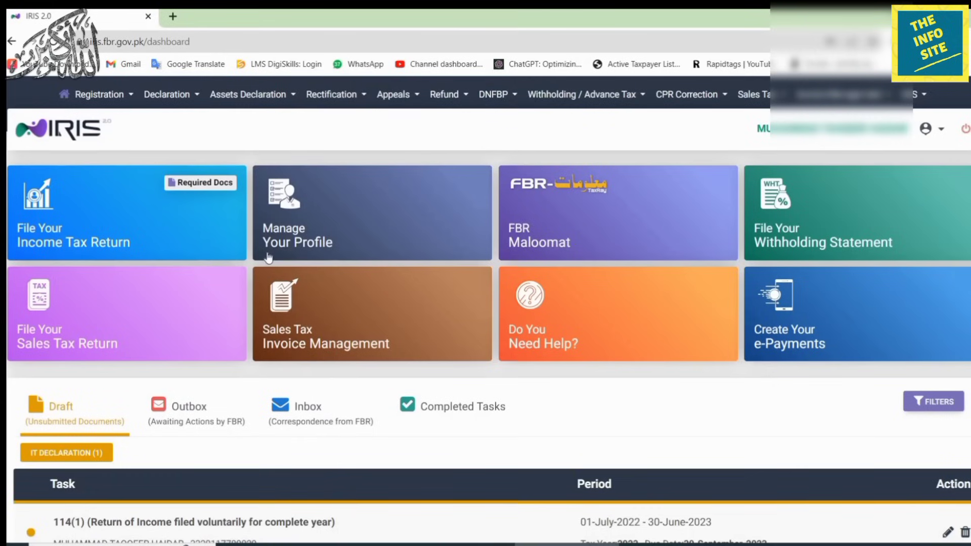
pyautogui.click(398, 228)
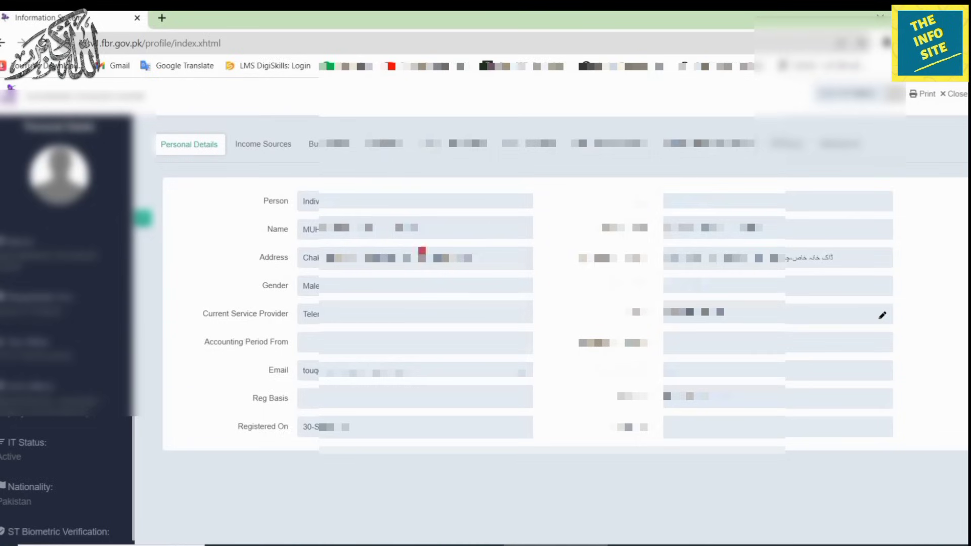
pyautogui.click(387, 144)
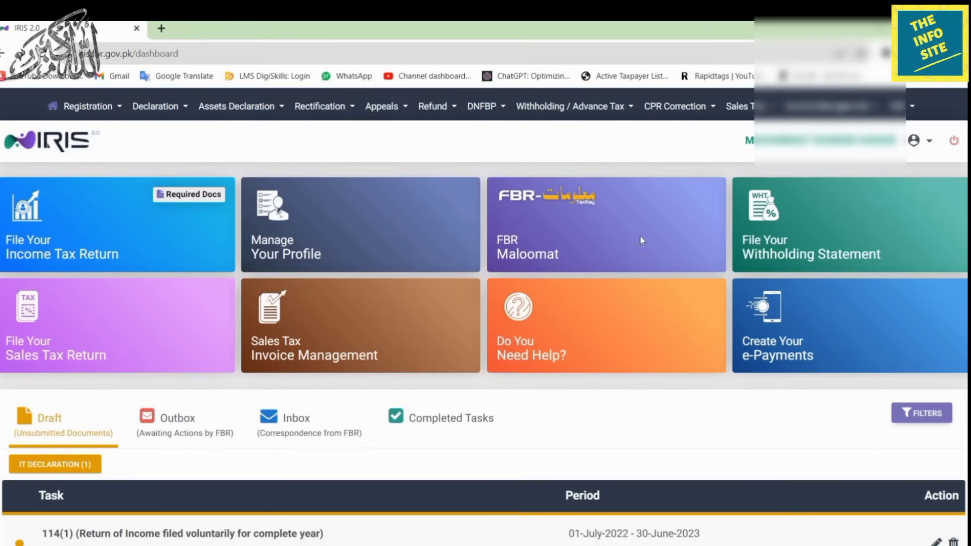
# Download FBR Maloomat's Withholding records as a spreadsheet, then close Excel.
pyautogui.click(640, 241)
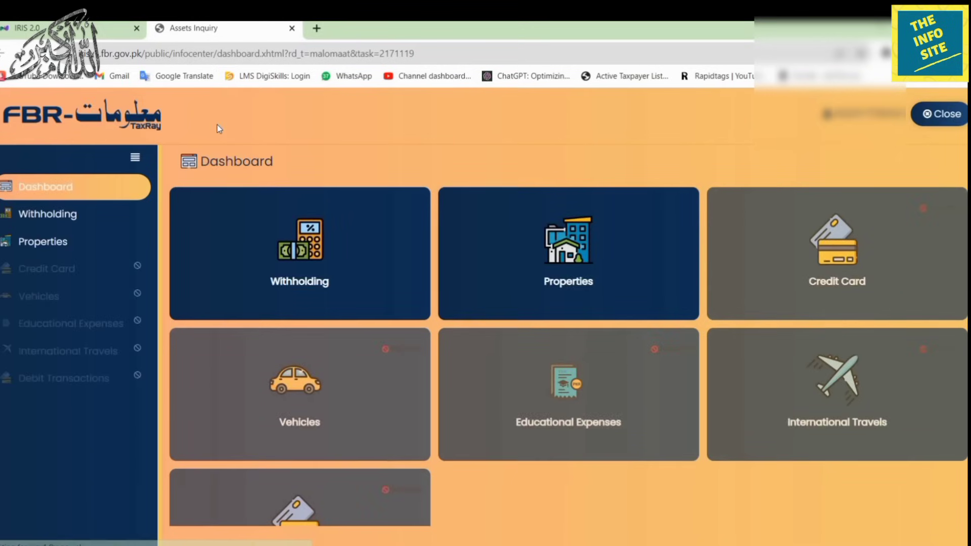
pyautogui.click(229, 264)
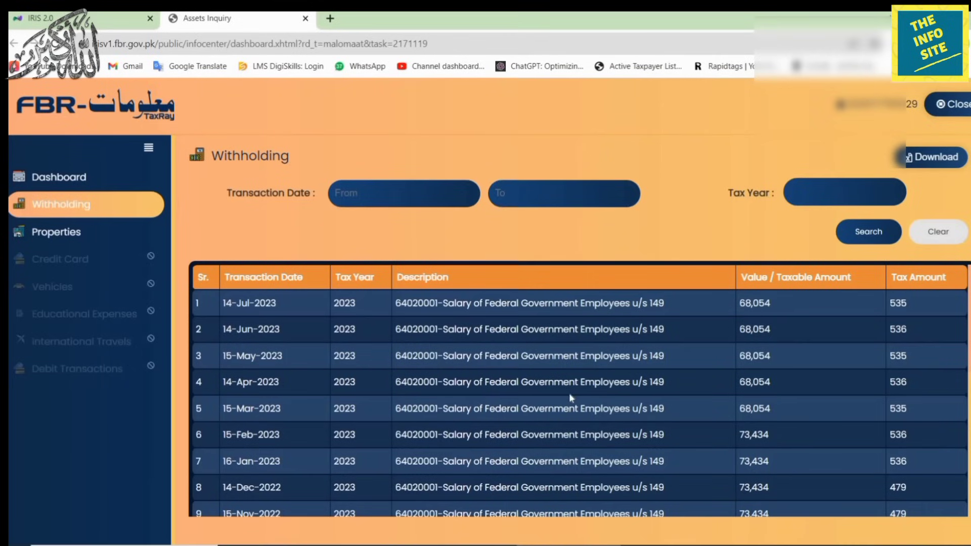
pyautogui.scroll(-8, 572, 393)
pyautogui.scroll(8, 572, 393)
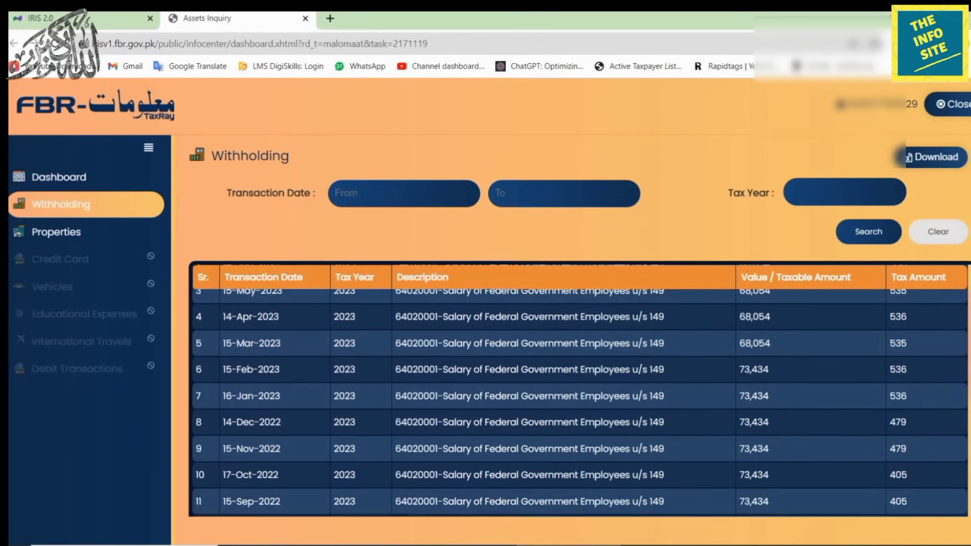
pyautogui.click(936, 159)
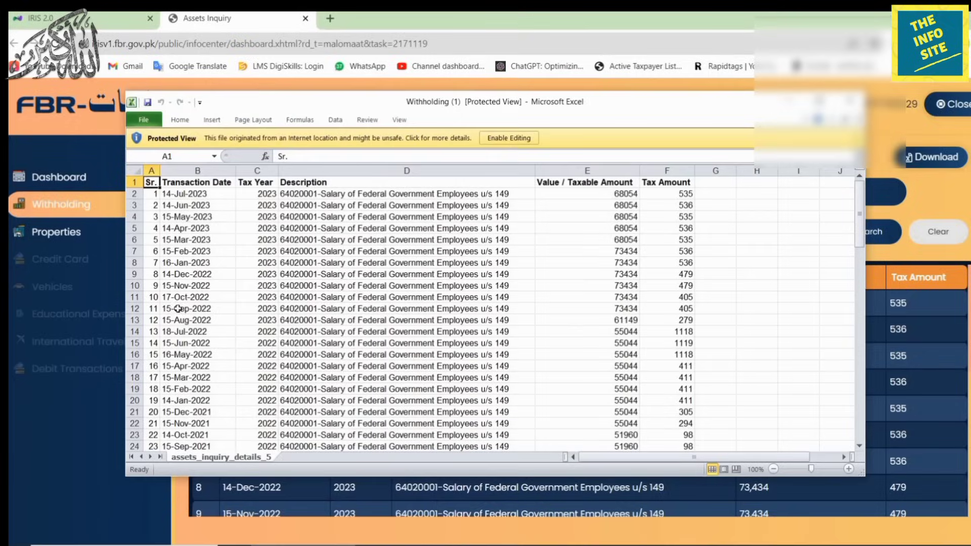
pyautogui.click(852, 103)
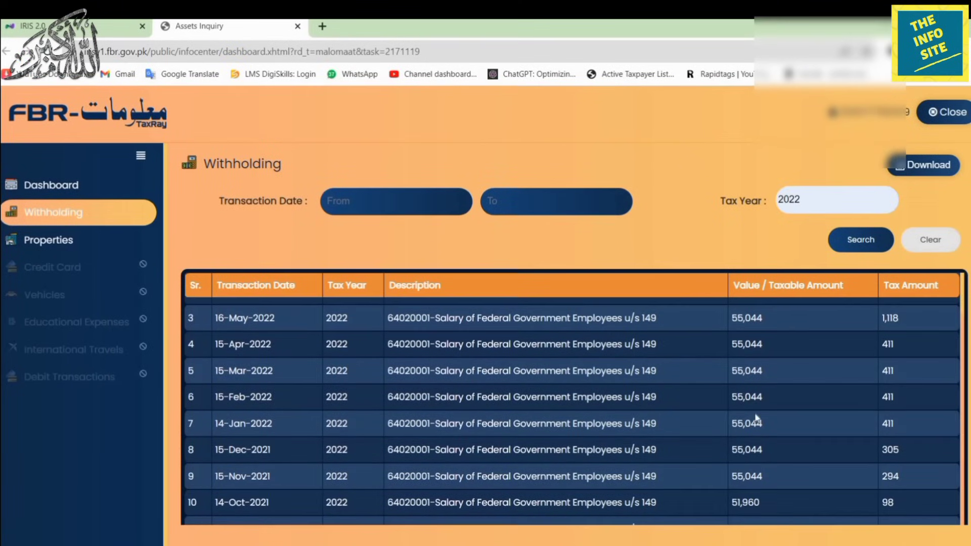
# Set the tax year filter to 2022 and return to the Maloomat dashboard.
pyautogui.scroll(2, 755, 413)
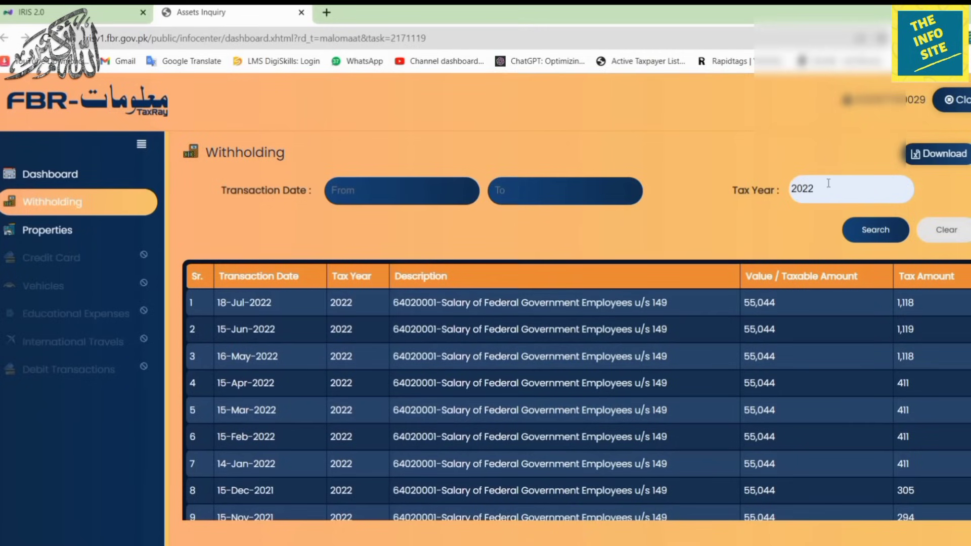
pyautogui.doubleClick(828, 183)
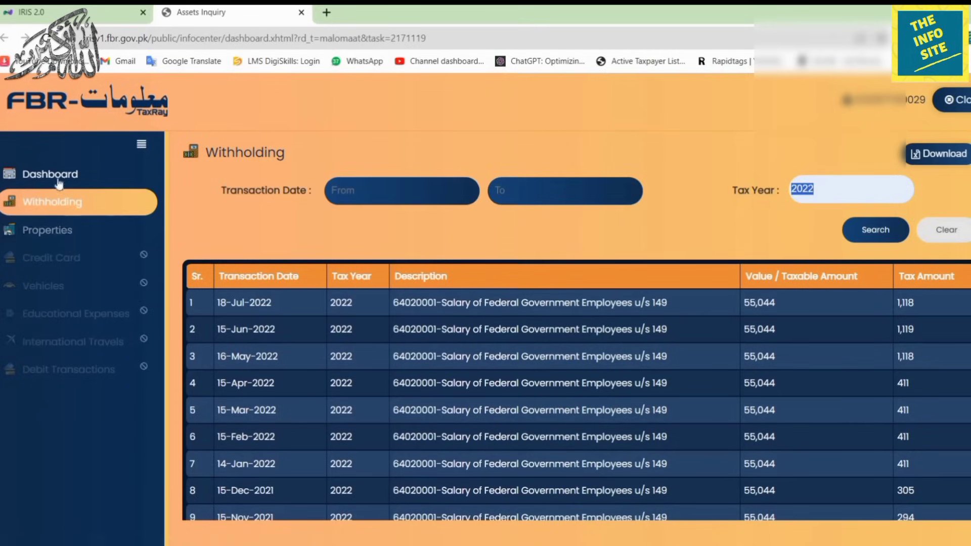
pyautogui.click(47, 231)
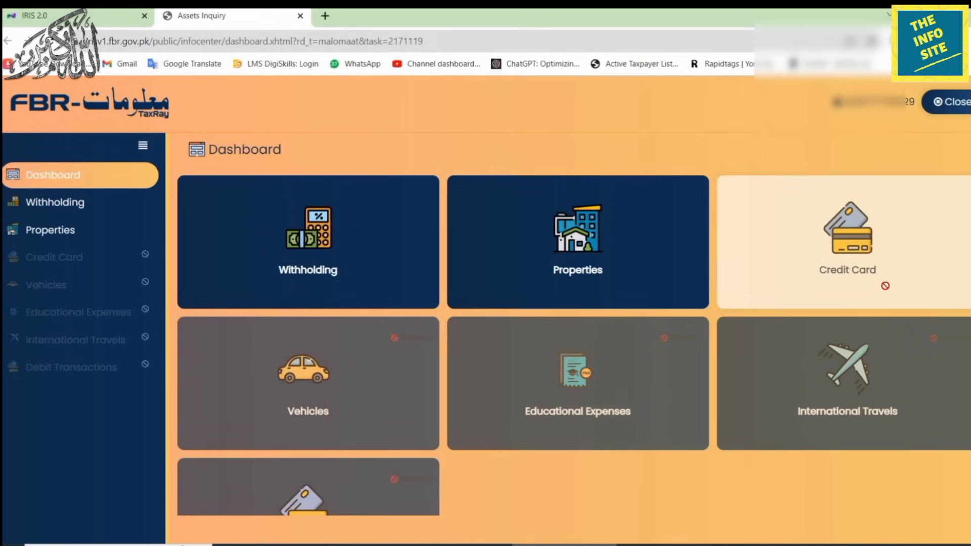
# Review the Maloomat category tiles, then close the Assets Inquiry tab with Ctrl+W.
pyautogui.scroll(-2, 885, 286)
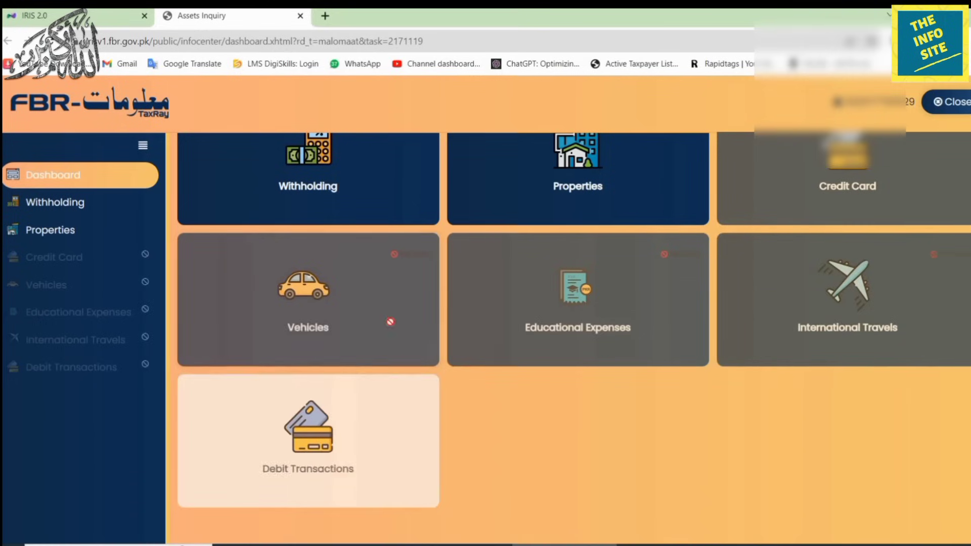
pyautogui.scroll(2, 899, 366)
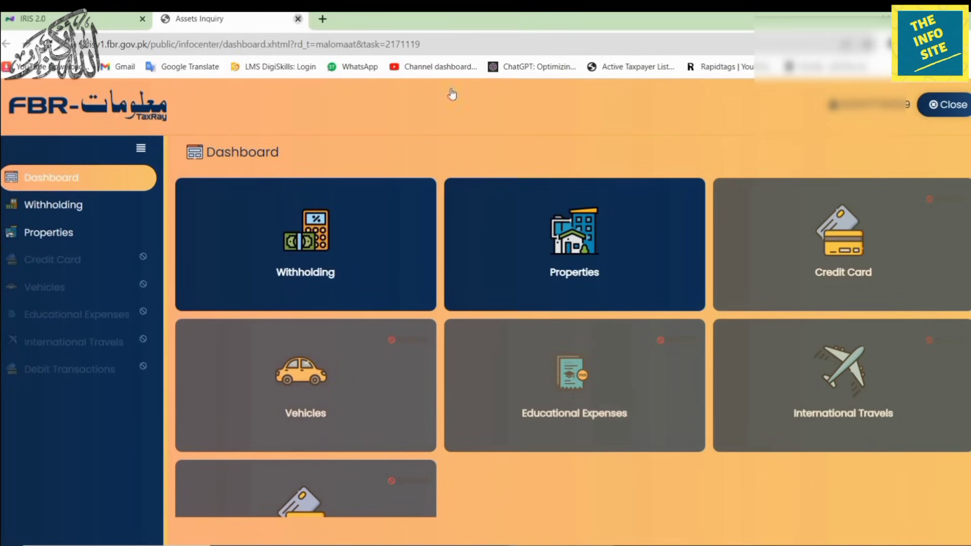
pyautogui.hotkey('ctrl', 'w')
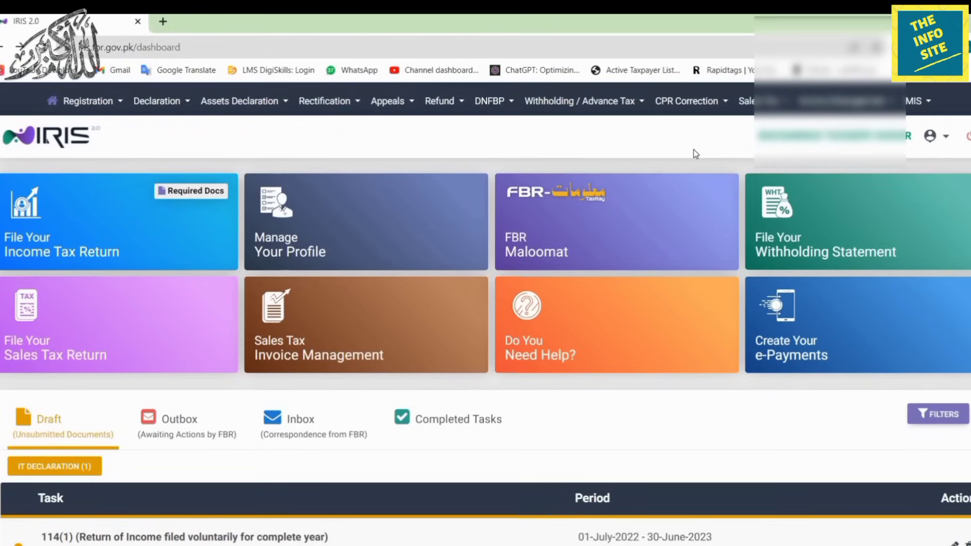
# Visit the e-Payments portal, then close it to return to IRIS.
pyautogui.moveTo(796, 267)
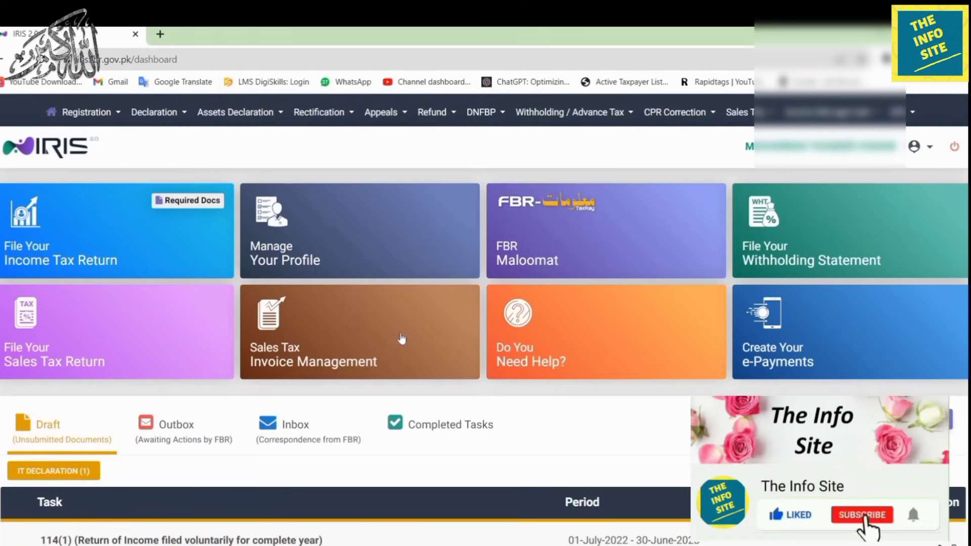
pyautogui.moveTo(651, 343)
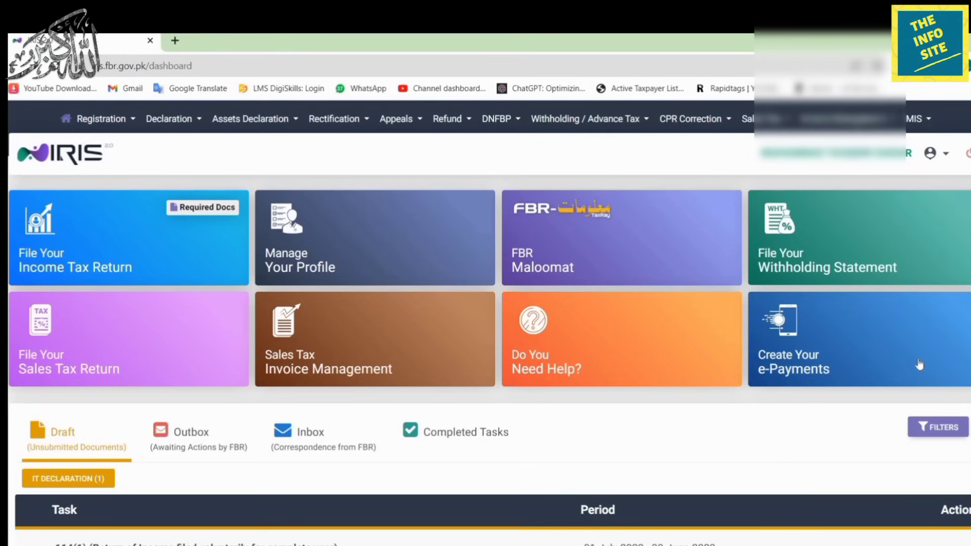
pyautogui.click(918, 360)
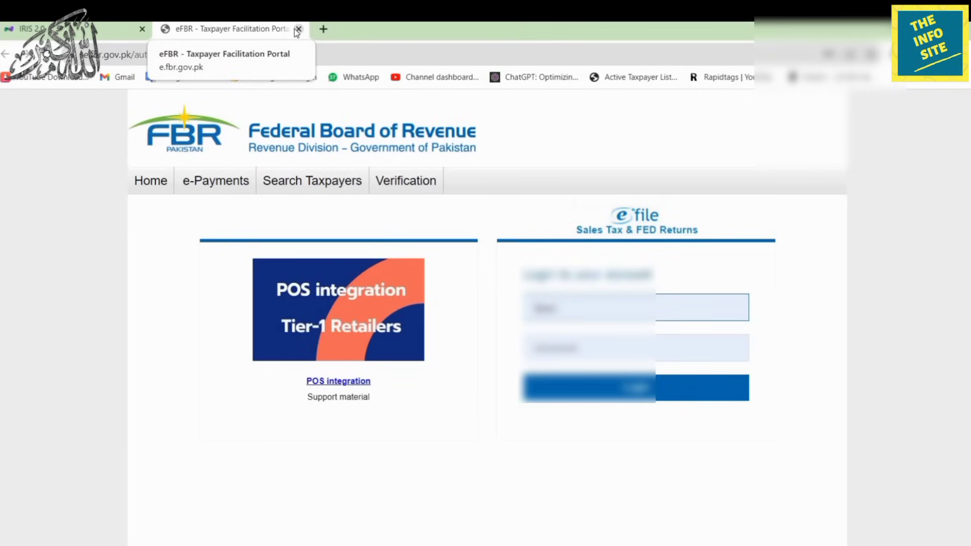
pyautogui.click(298, 30)
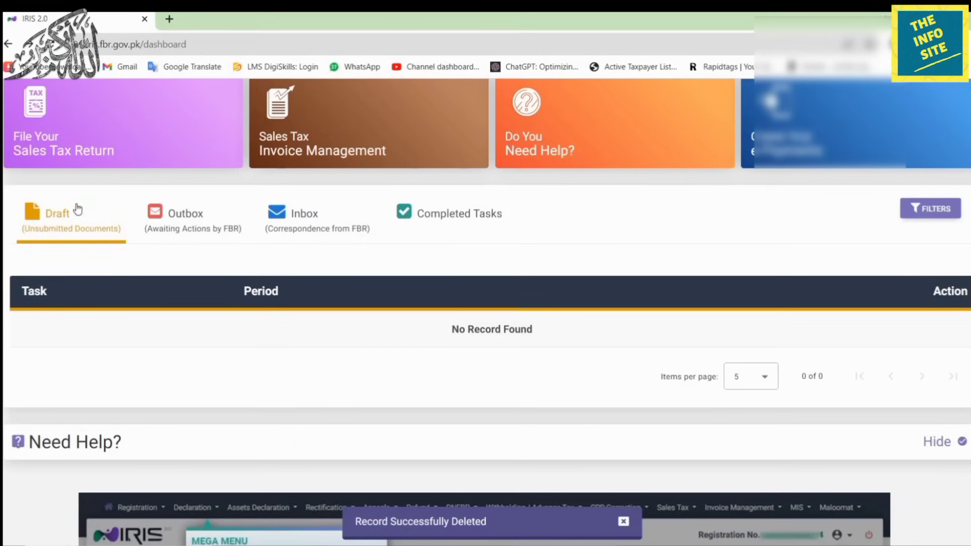
# Check the Outbox, Inbox and Completed Tasks lists, then confirm Draft shows No Record Found.
pyautogui.click(202, 231)
pyautogui.click(286, 229)
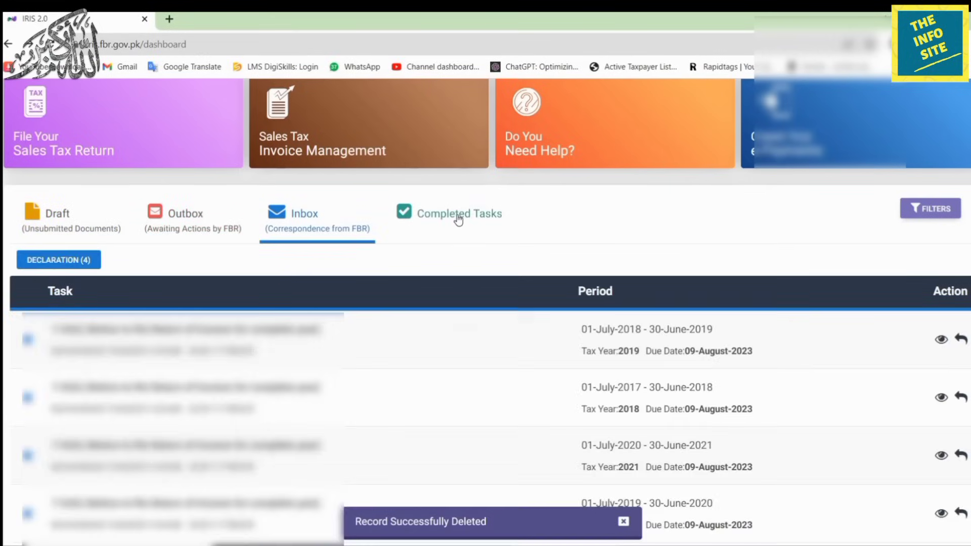
pyautogui.click(458, 219)
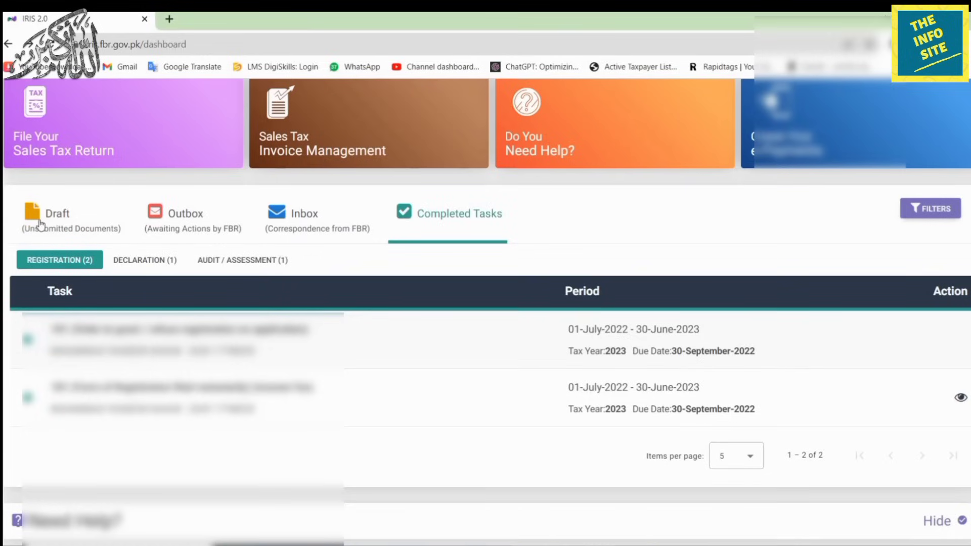
pyautogui.click(38, 222)
pyautogui.scroll(-6, 799, 278)
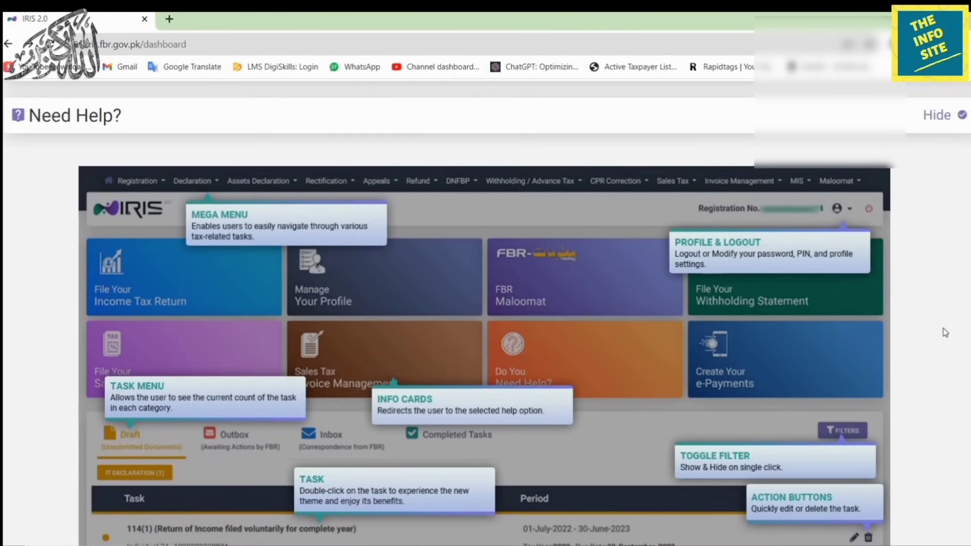
pyautogui.scroll(-1, 944, 332)
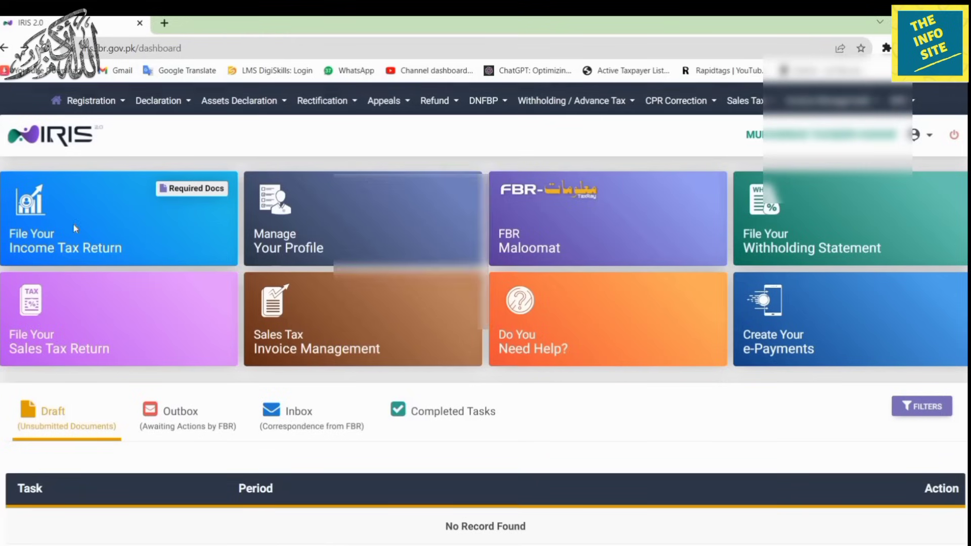
# Start a new income tax return for period 01-JUL-2022 - 30-JUN-2023 and open its form.
pyautogui.click(75, 231)
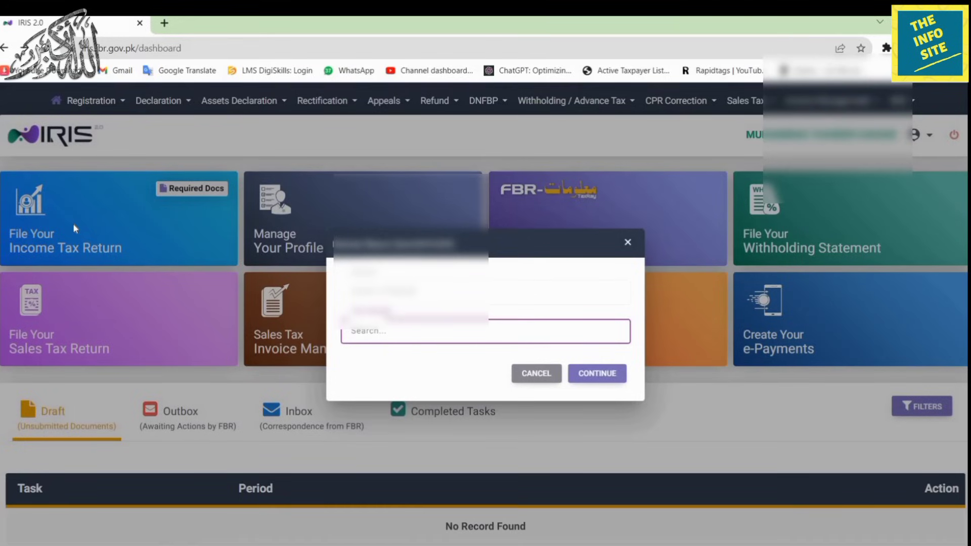
pyautogui.write('4')
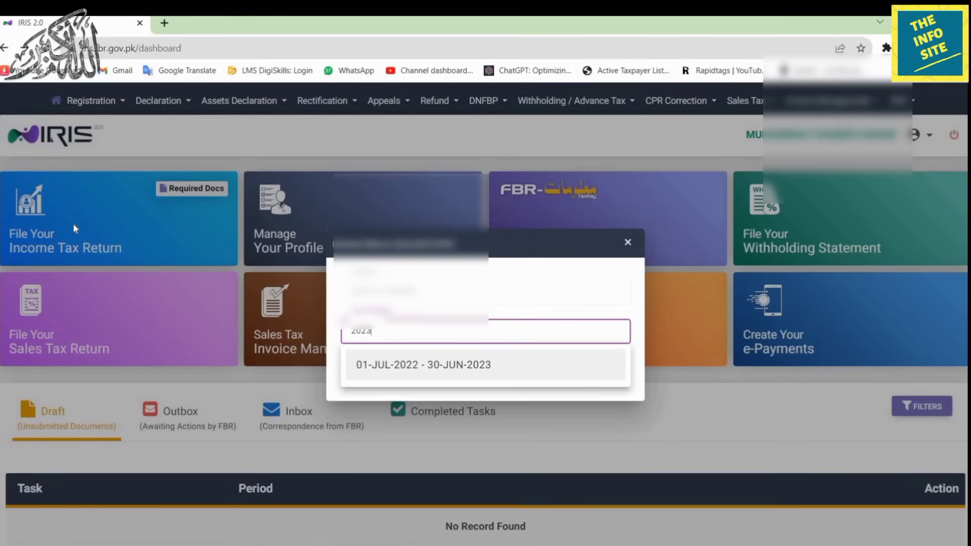
pyautogui.click(483, 374)
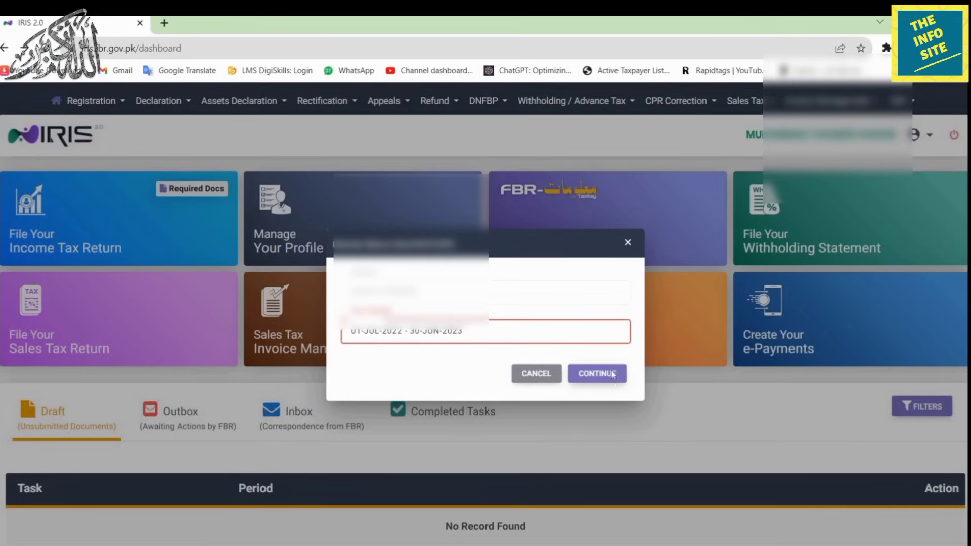
pyautogui.click(614, 374)
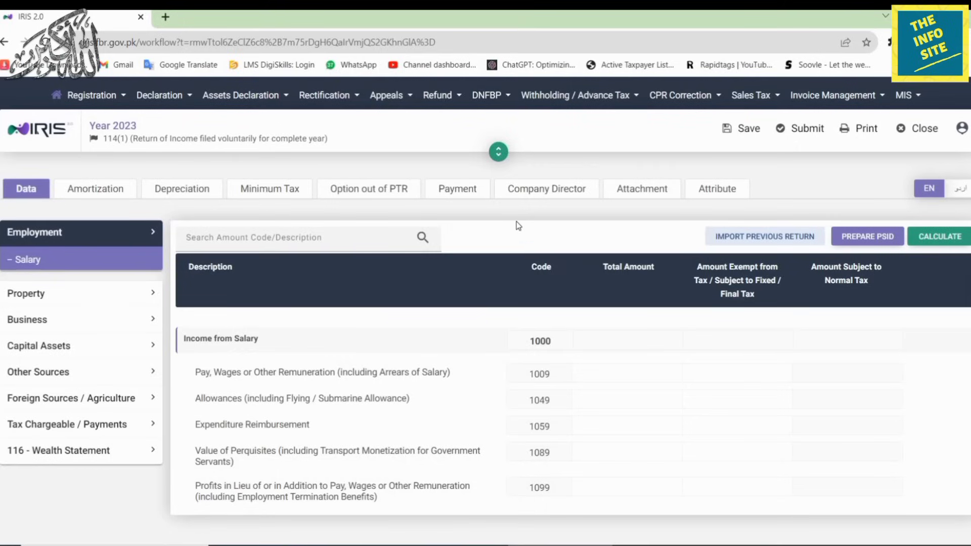
pyautogui.click(41, 261)
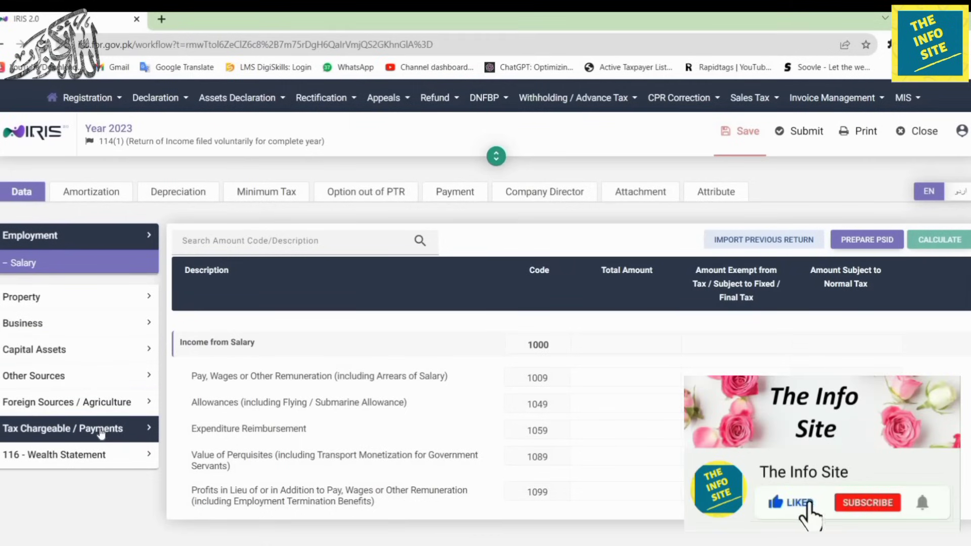
pyautogui.click(100, 430)
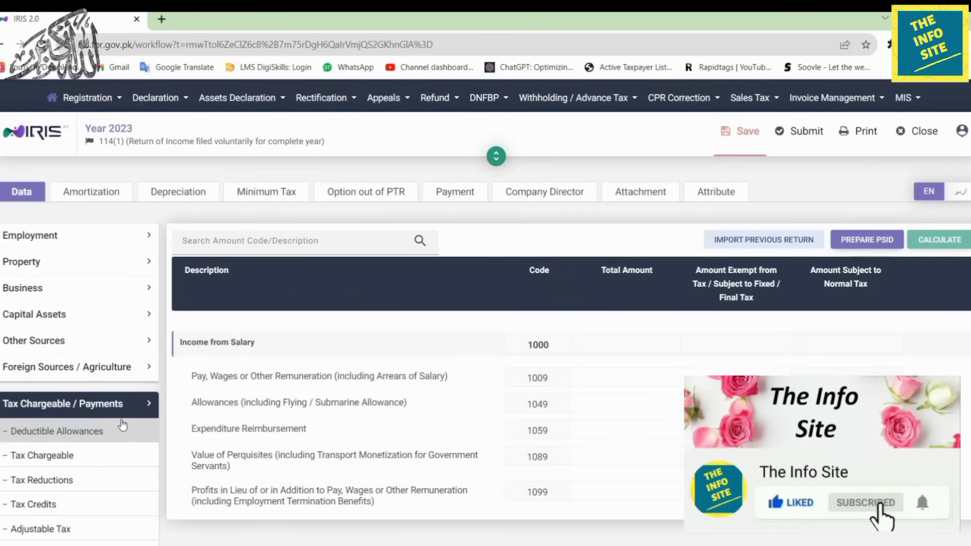
pyautogui.scroll(-2, 122, 424)
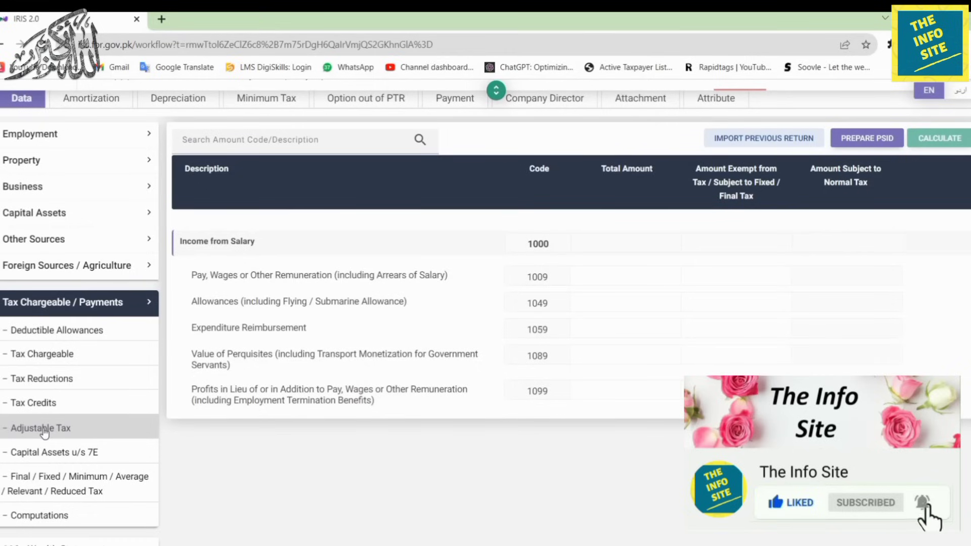
pyautogui.click(45, 429)
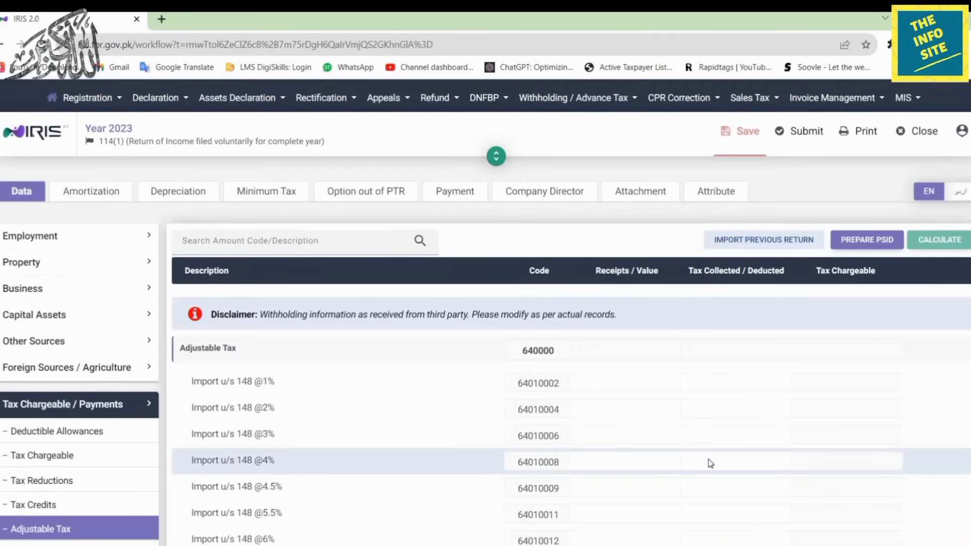
pyautogui.scroll(-8, 708, 461)
pyautogui.click(8, 429)
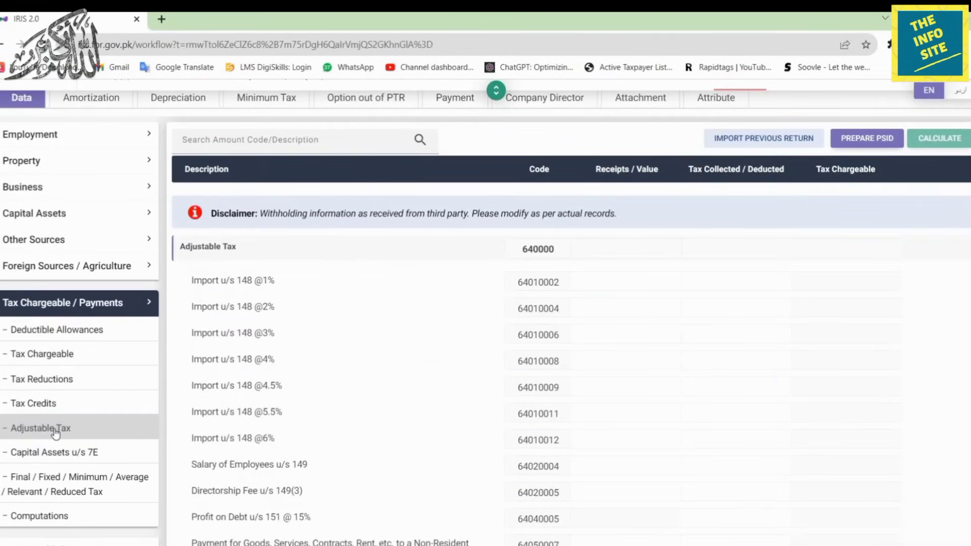
pyautogui.click(57, 431)
pyautogui.scroll(-3, 91, 425)
pyautogui.click(108, 304)
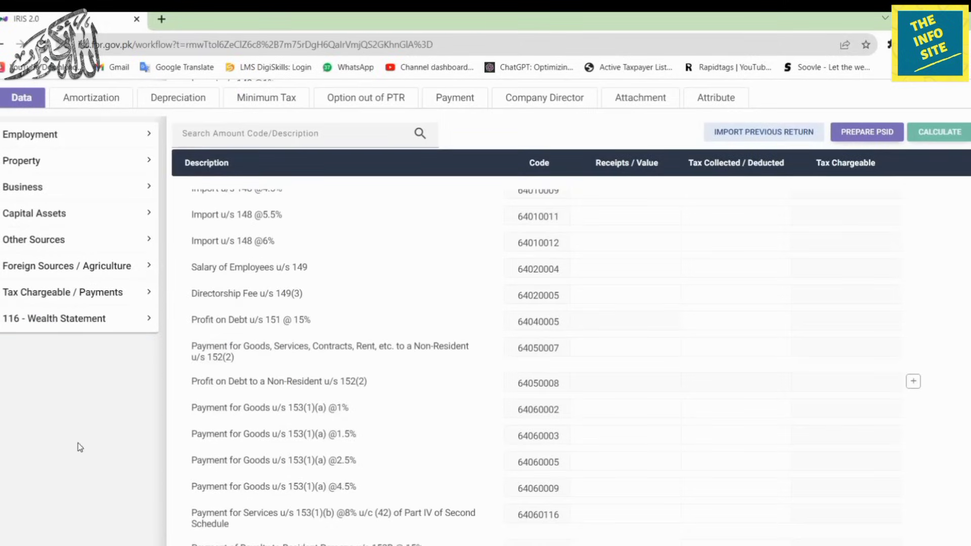
pyautogui.click(90, 335)
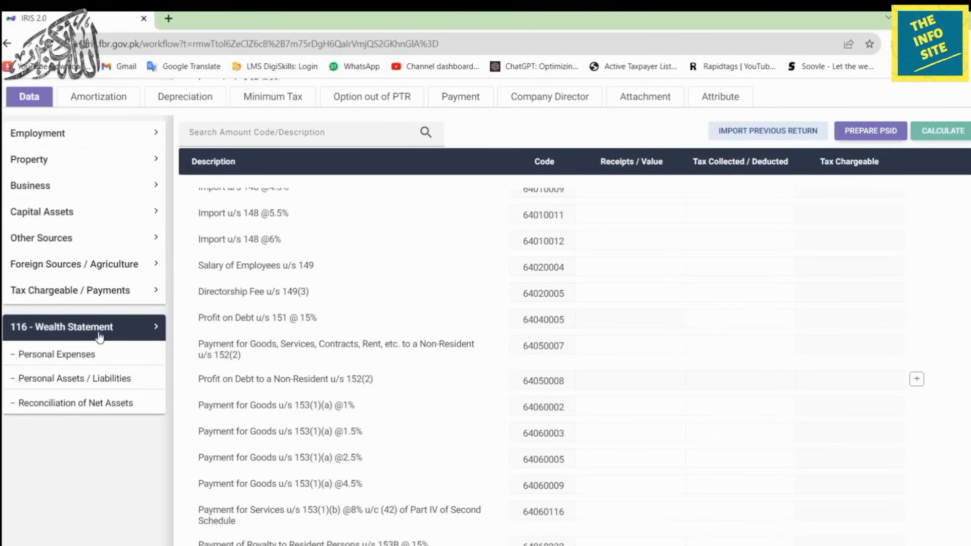
pyautogui.click(102, 387)
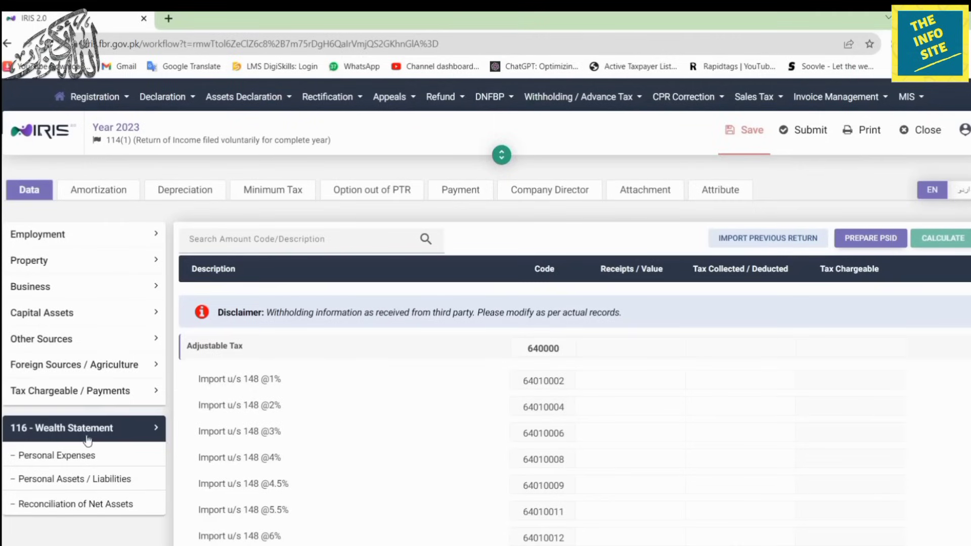
pyautogui.click(76, 232)
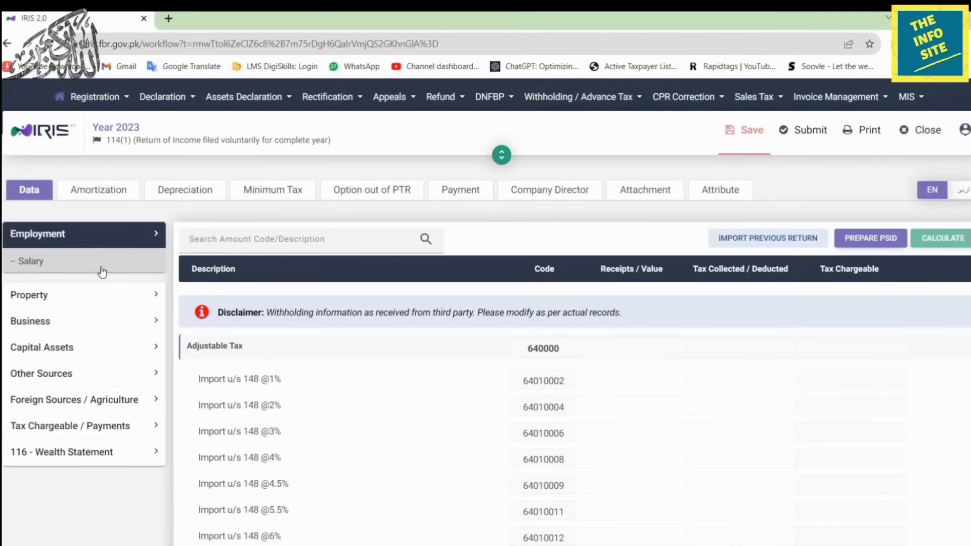
pyautogui.click(102, 268)
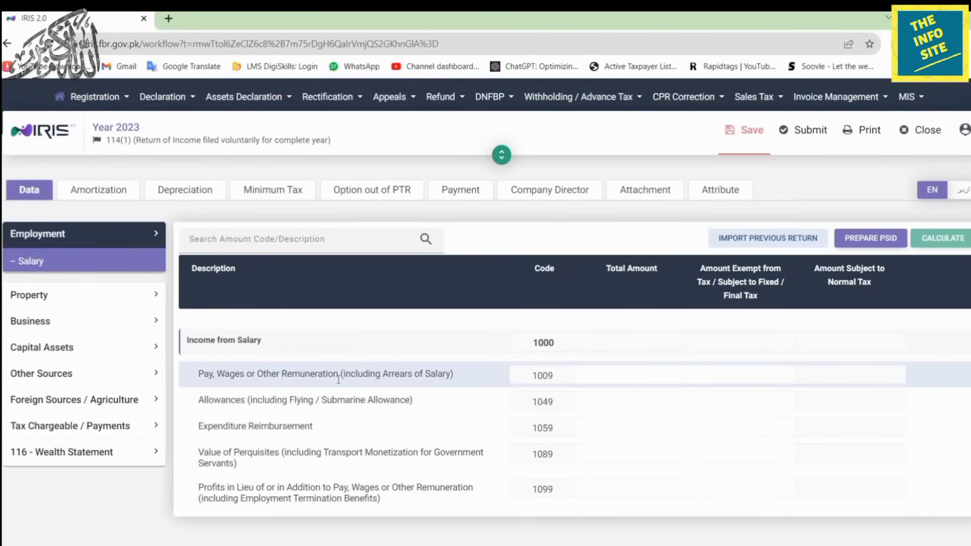
# Enter 798,328 as pay and wages under code 1009 and recalculate the salary totals.
pyautogui.click(603, 375)
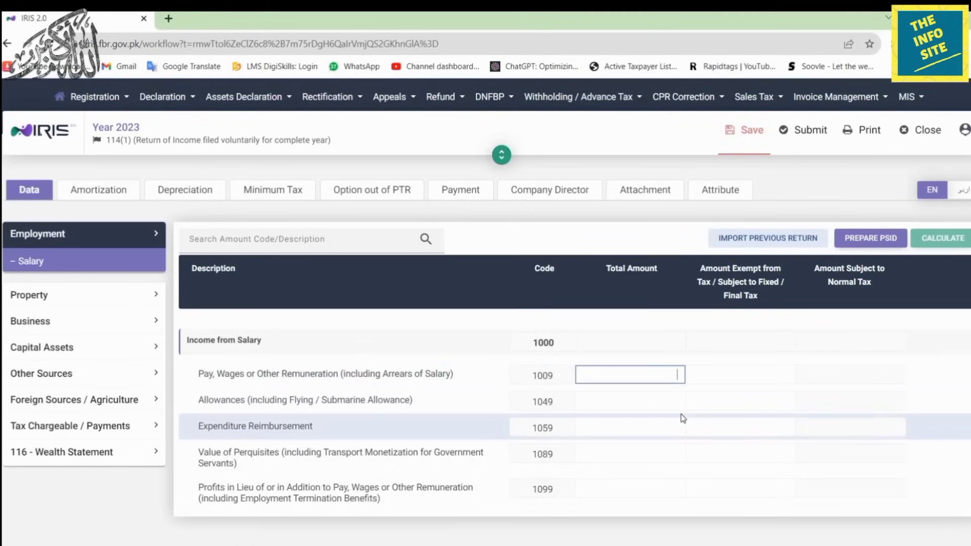
pyautogui.write('79,832')
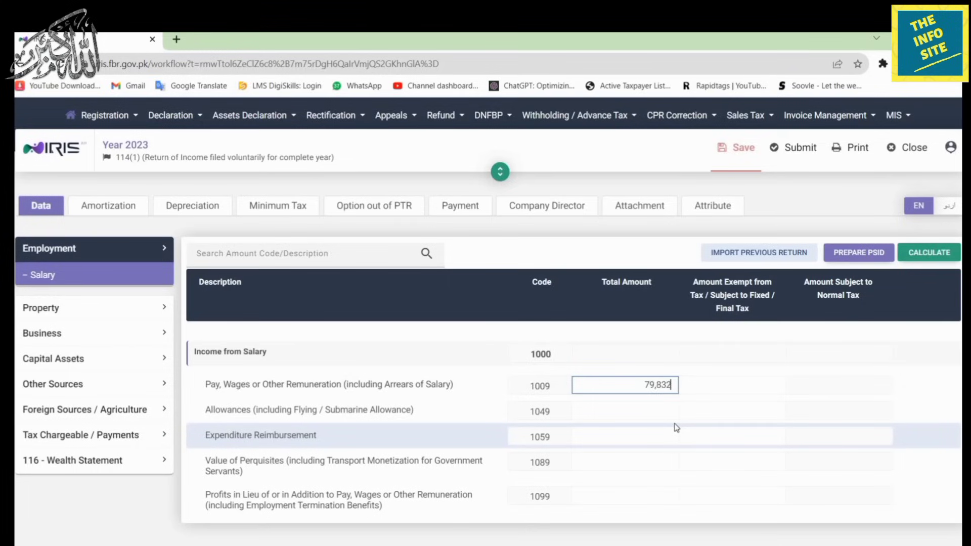
pyautogui.click(719, 411)
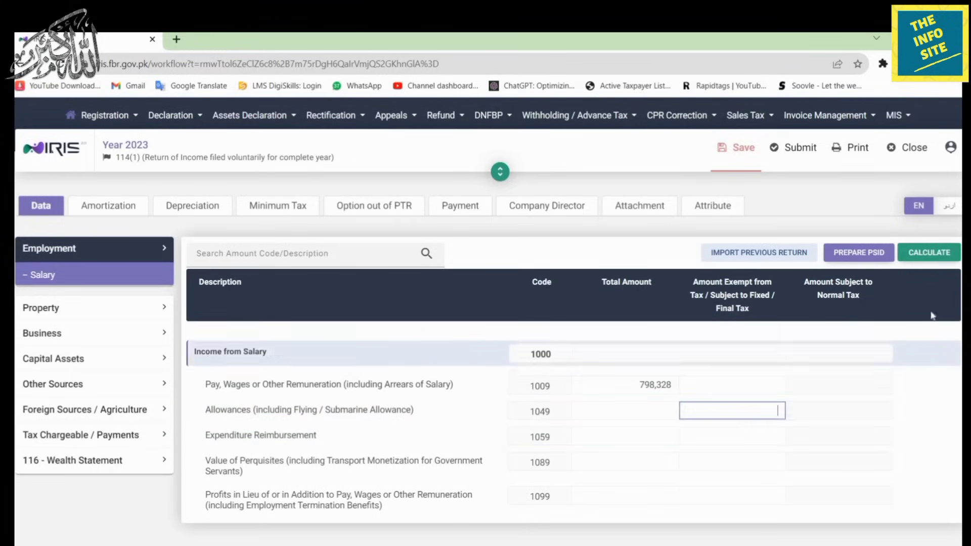
pyautogui.click(918, 254)
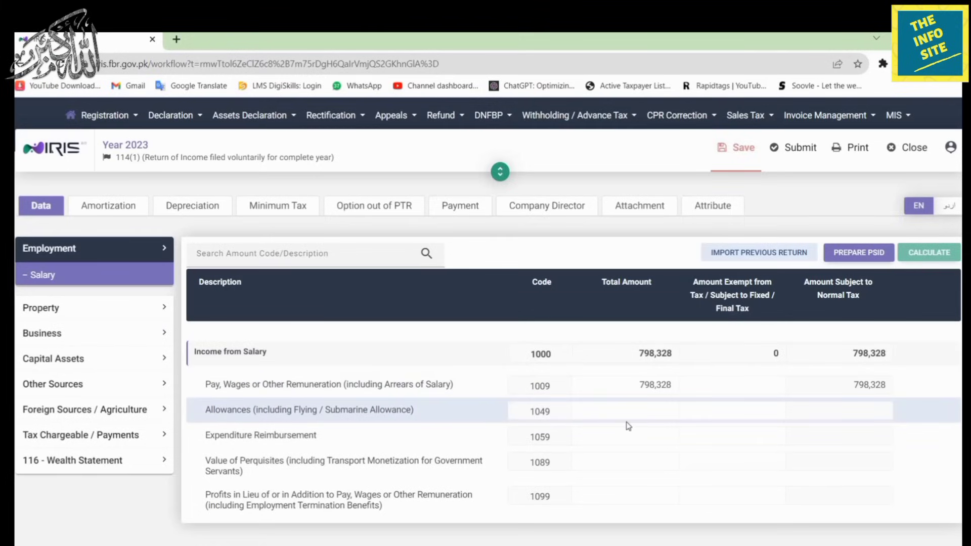
pyautogui.click(80, 280)
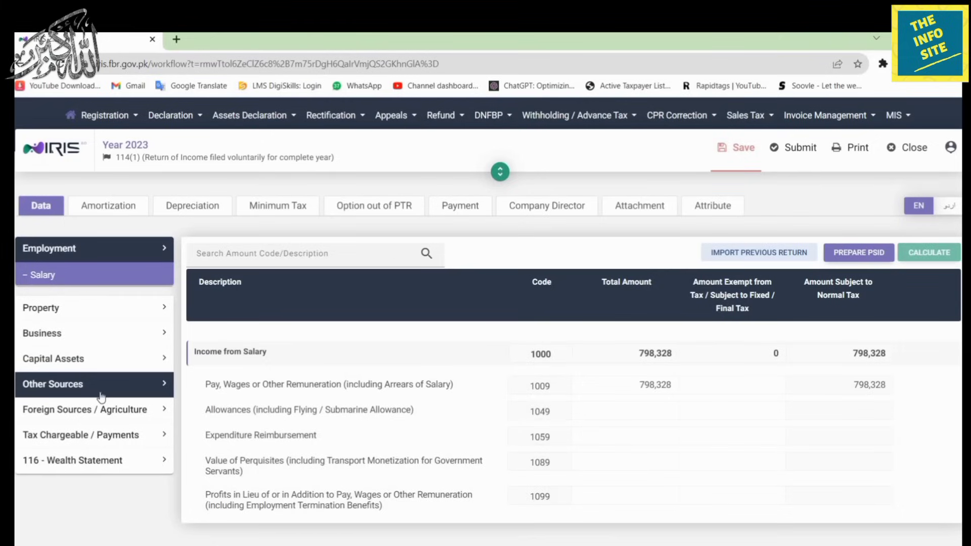
pyautogui.click(100, 435)
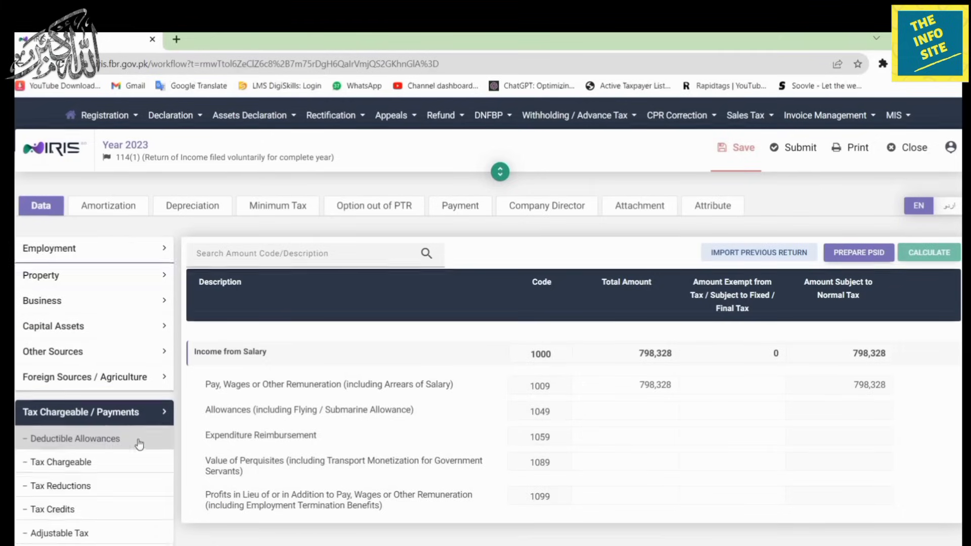
# Enter 5,796 tax deducted on salary of employees (code 64020004) under Adjustable Tax.
pyautogui.click(158, 526)
pyautogui.scroll(-5, 416, 453)
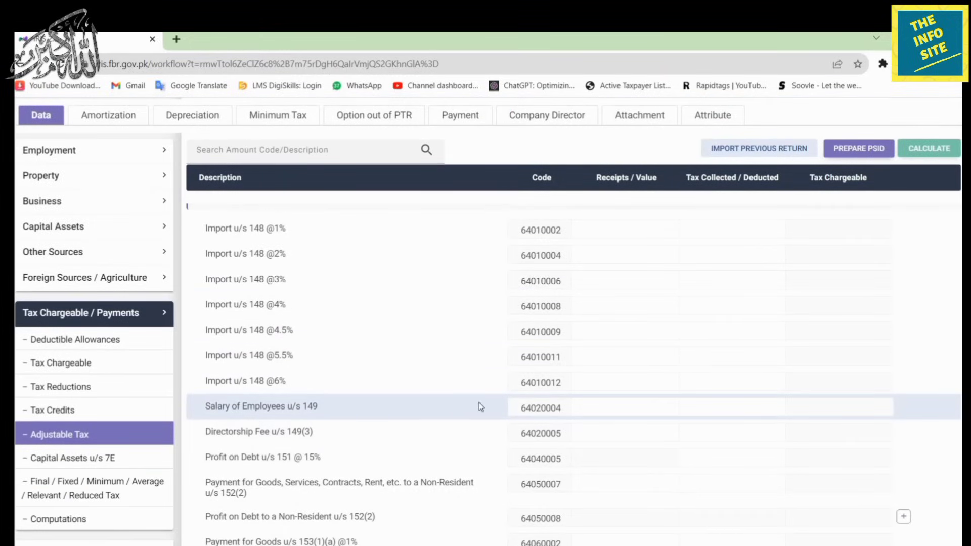
pyautogui.click(751, 405)
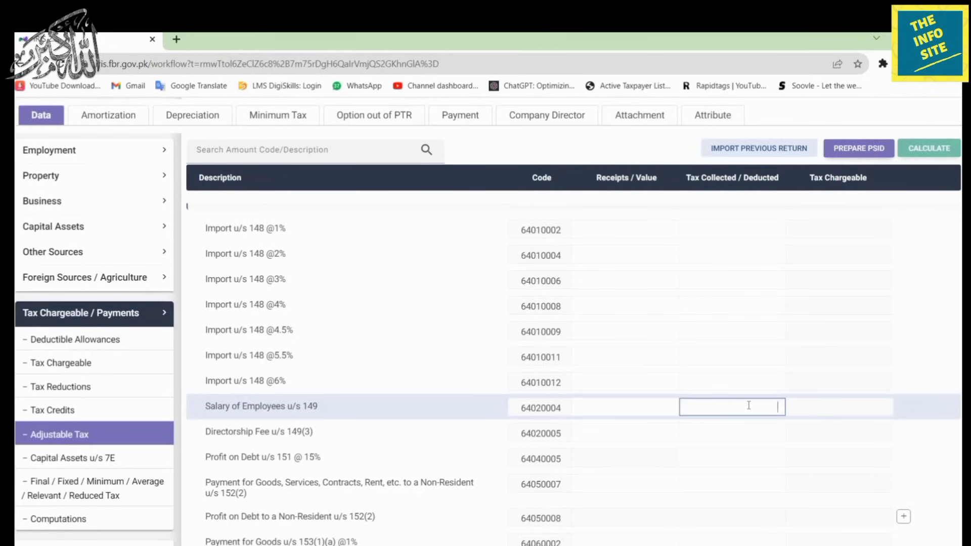
pyautogui.write('5796')
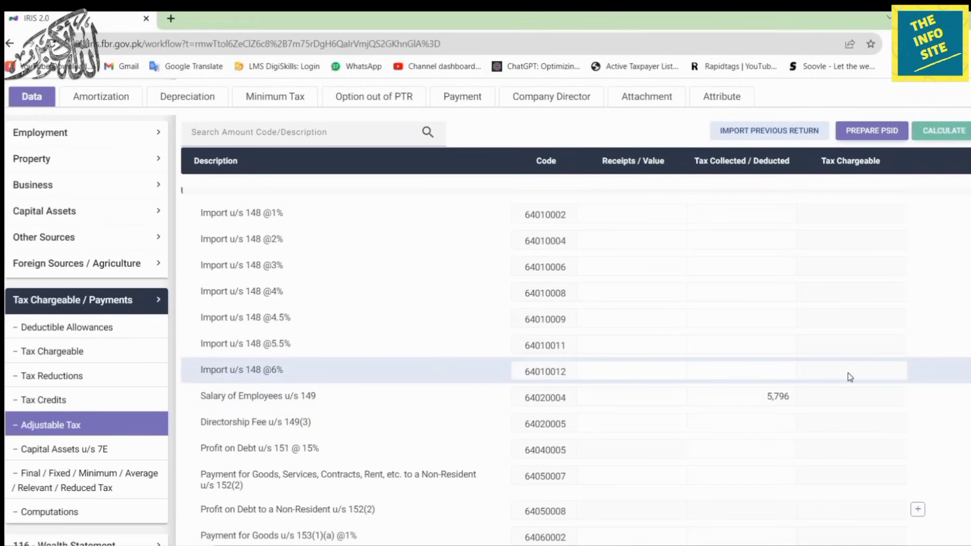
pyautogui.scroll(-3, 817, 314)
pyautogui.click(65, 427)
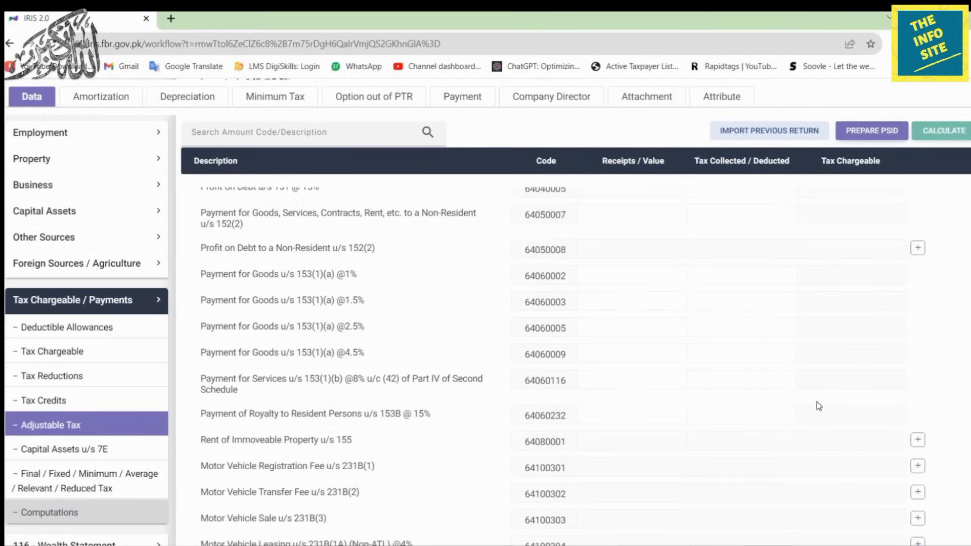
pyautogui.click(86, 521)
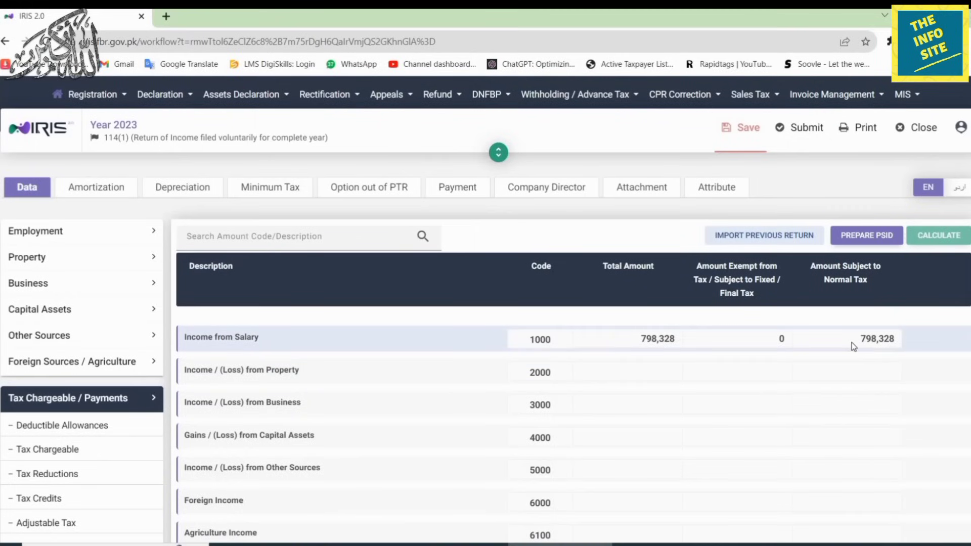
# Review the Computations page, with Total and Taxable Income at 798,328, and expand 116 - Wealth Statement.
pyautogui.scroll(-5, 928, 405)
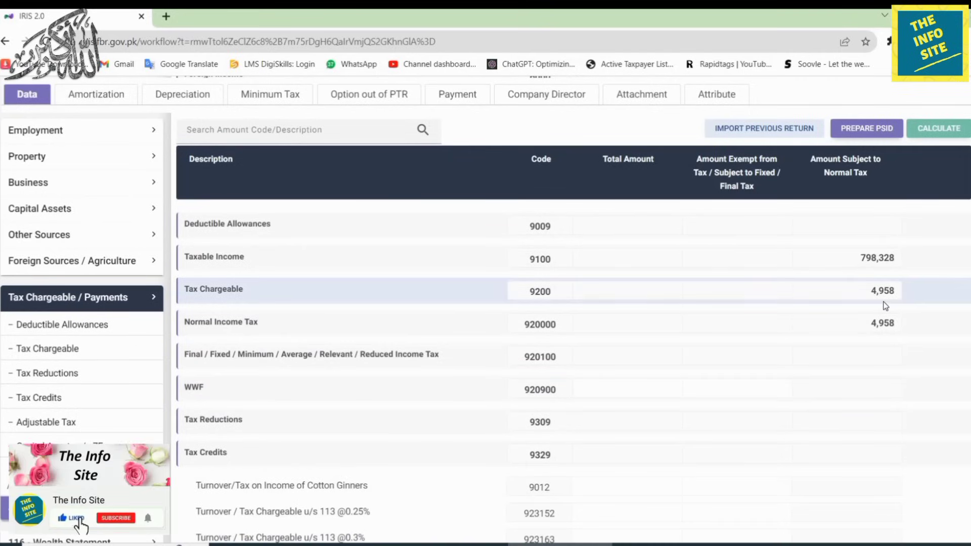
pyautogui.scroll(-10, 885, 306)
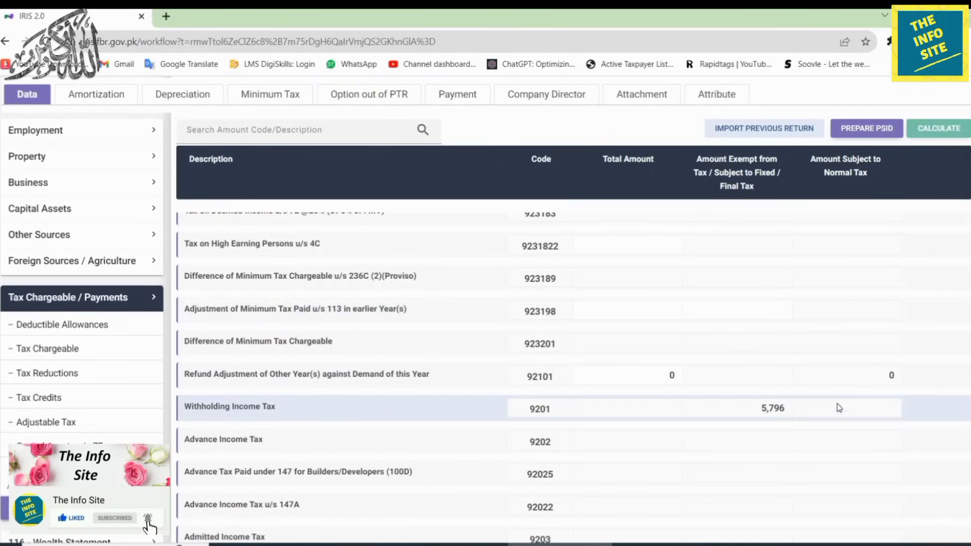
pyautogui.scroll(-3, 836, 404)
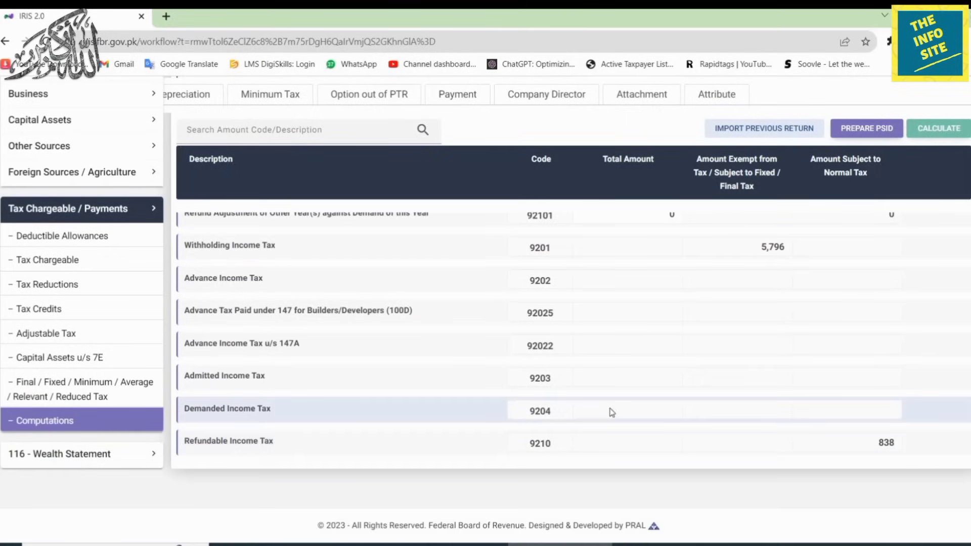
pyautogui.scroll(10, 687, 374)
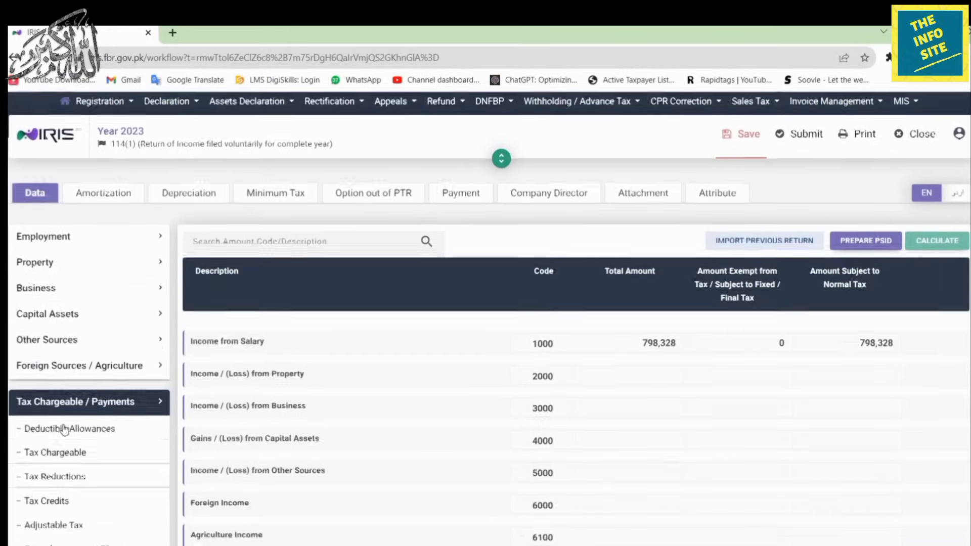
pyautogui.click(59, 424)
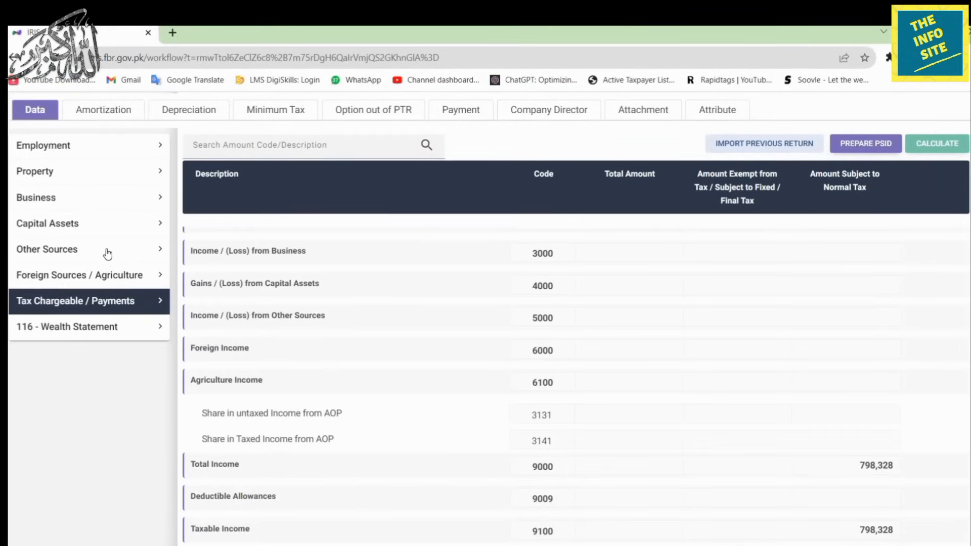
pyautogui.click(108, 337)
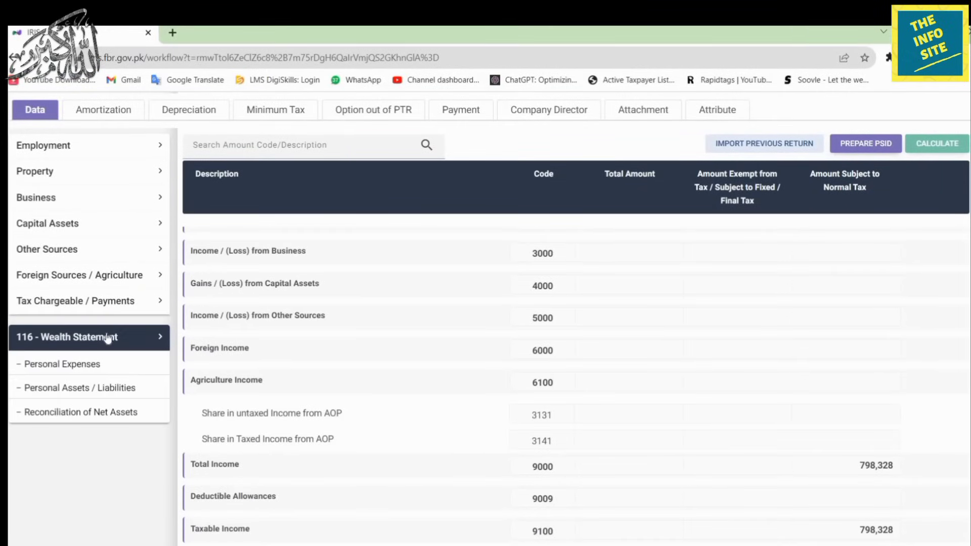
# Enter 620,000 as Other Personal / Household Expenses in the Personal Expenses schedule.
pyautogui.click(99, 367)
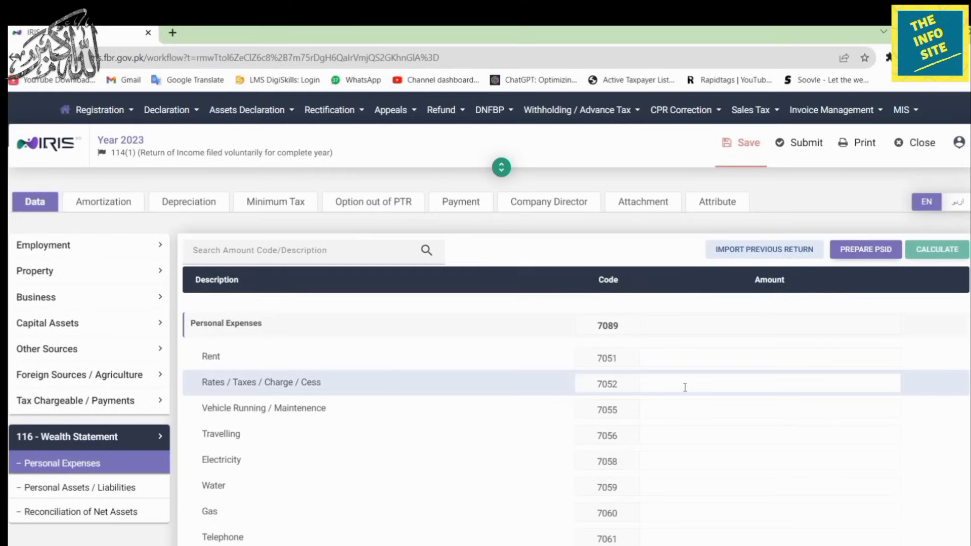
pyautogui.scroll(-5, 685, 387)
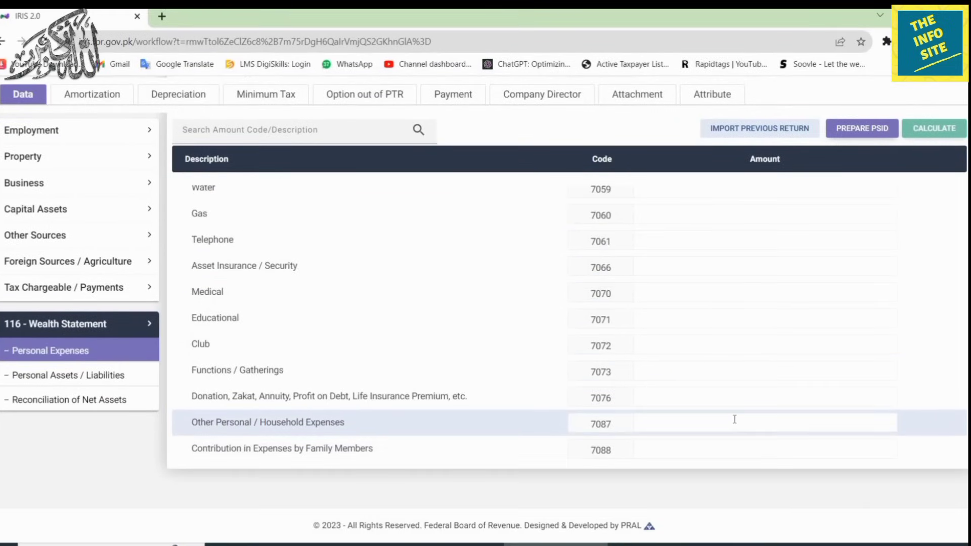
pyautogui.click(735, 419)
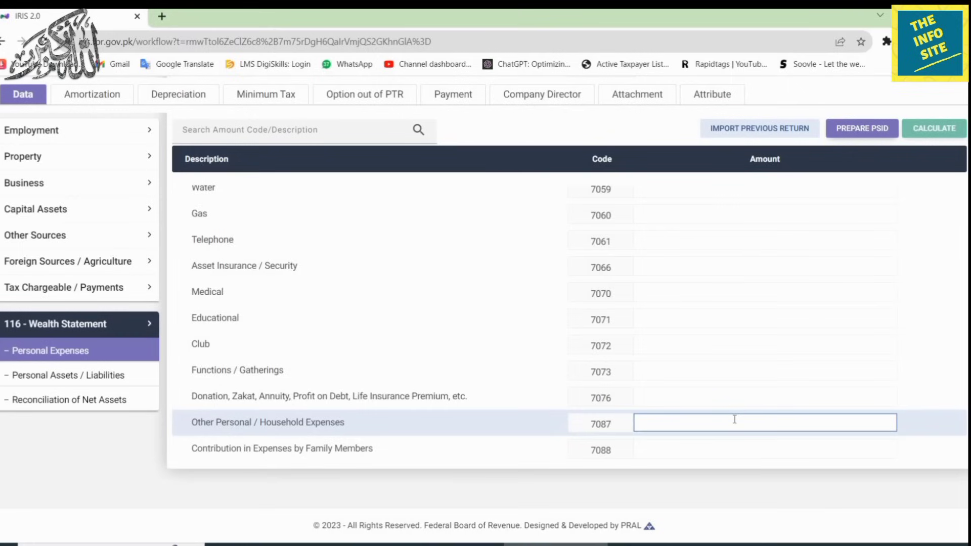
pyautogui.write('6200000')
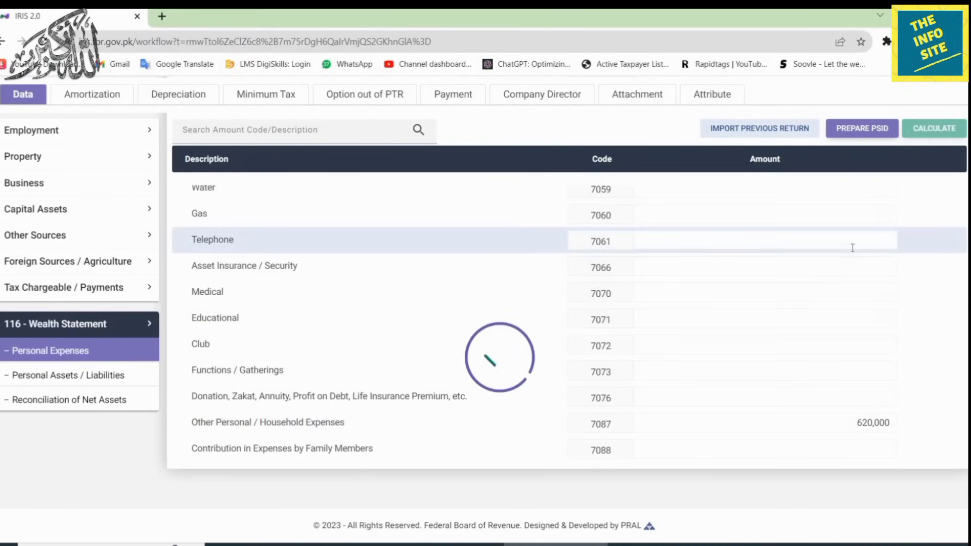
# Review Personal Assets / Liabilities, showing Total Assets inside Pakistan of 1,232,259.
pyautogui.click(90, 379)
pyautogui.scroll(2, 758, 370)
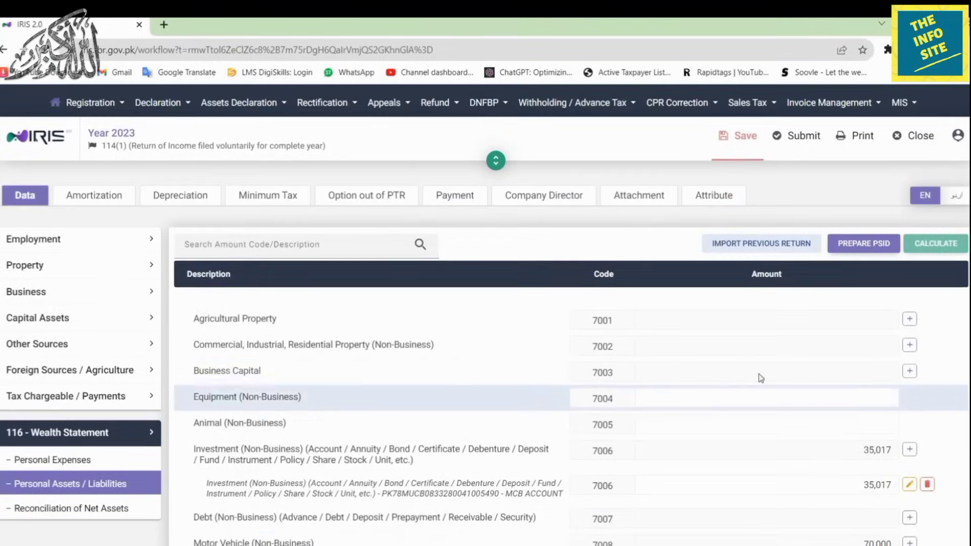
pyautogui.scroll(-5, 688, 371)
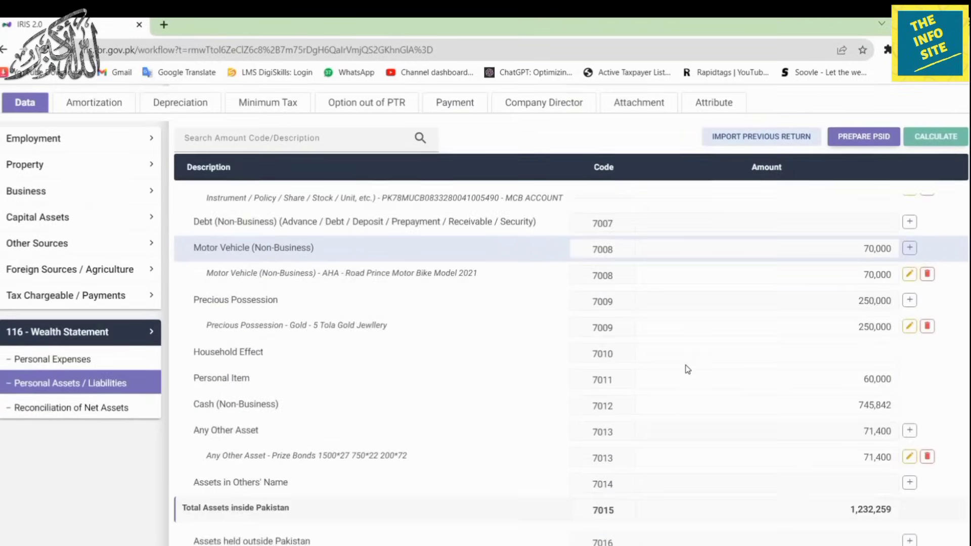
pyautogui.scroll(2, 690, 368)
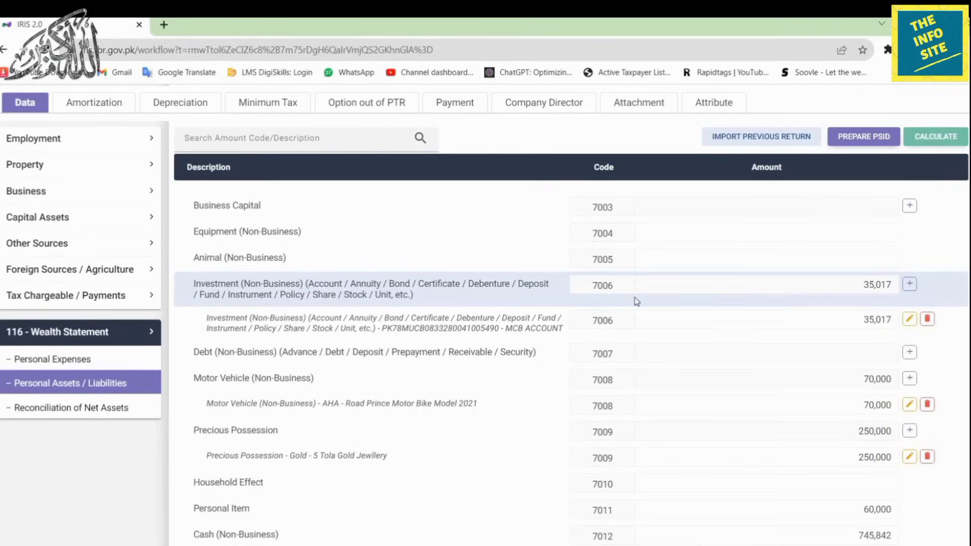
pyautogui.scroll(-4, 697, 411)
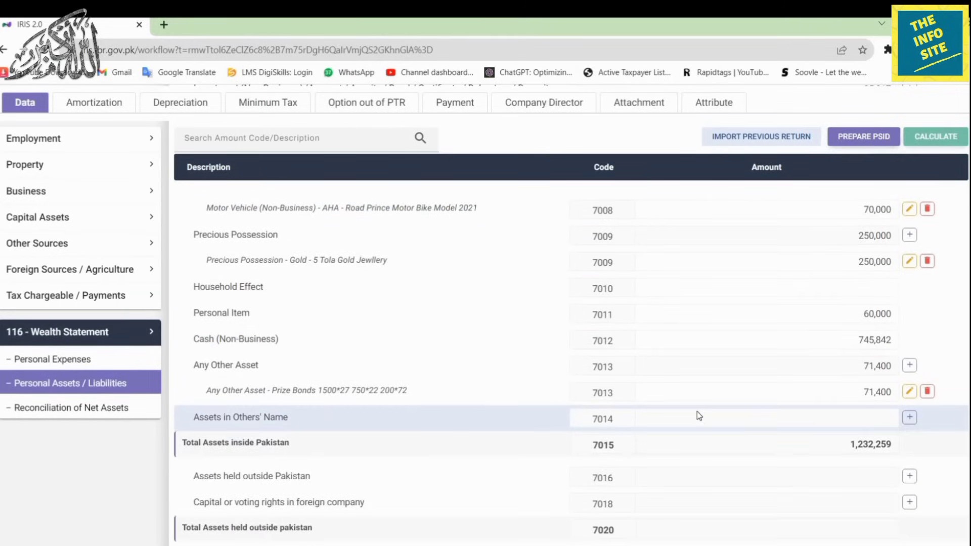
pyautogui.scroll(-3, 697, 411)
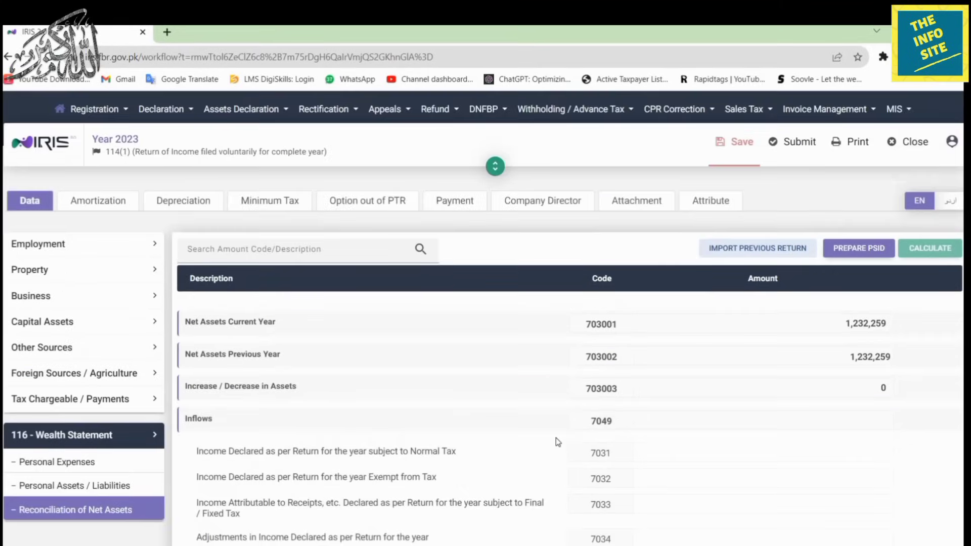
# Enter 798,328 under code 7031 and recalculate, revealing an unreconciled amount of -178,328.
pyautogui.scroll(-3, 558, 442)
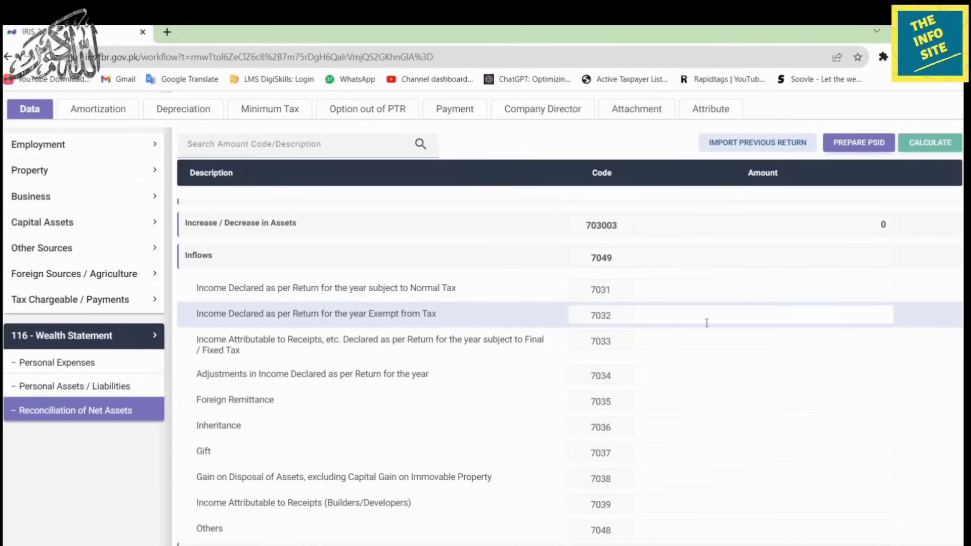
pyautogui.click(779, 289)
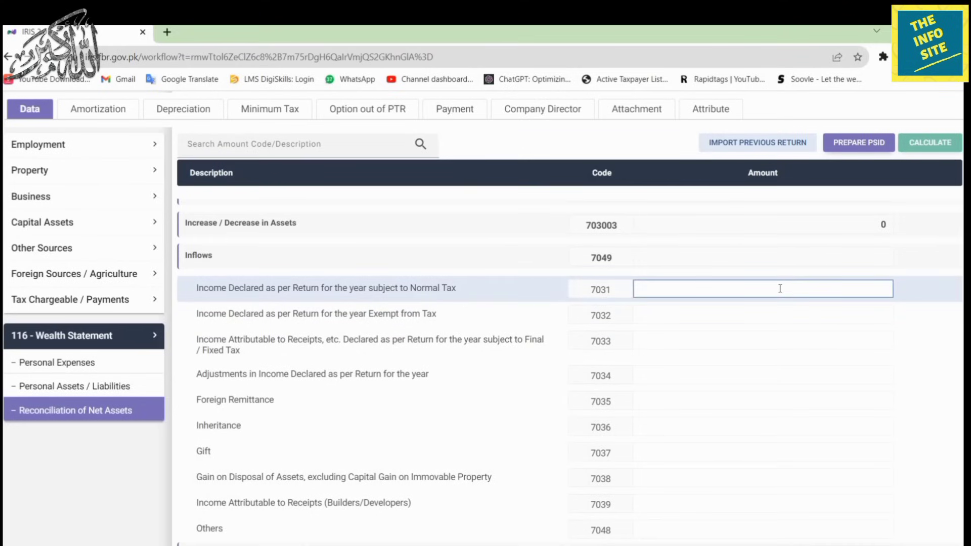
pyautogui.write('798')
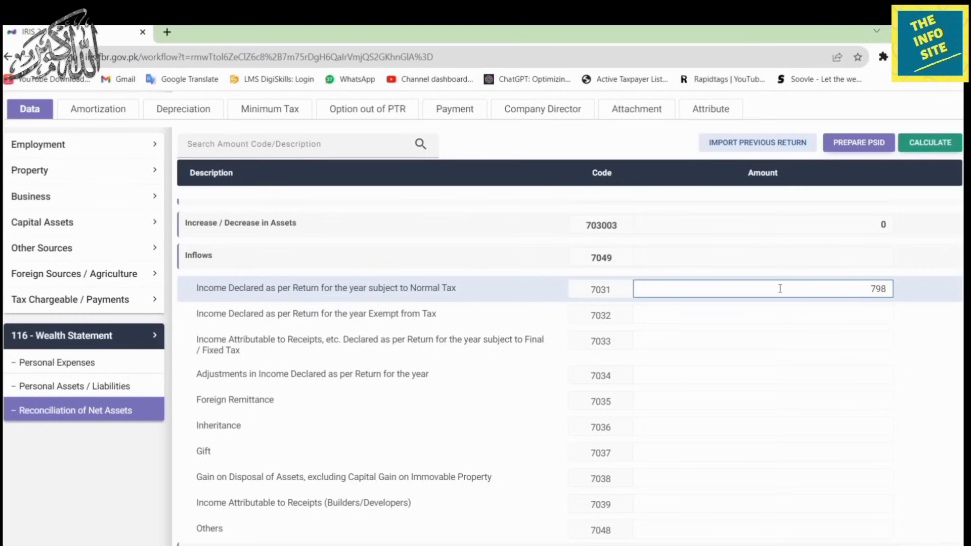
pyautogui.write(',328')
pyautogui.click(885, 399)
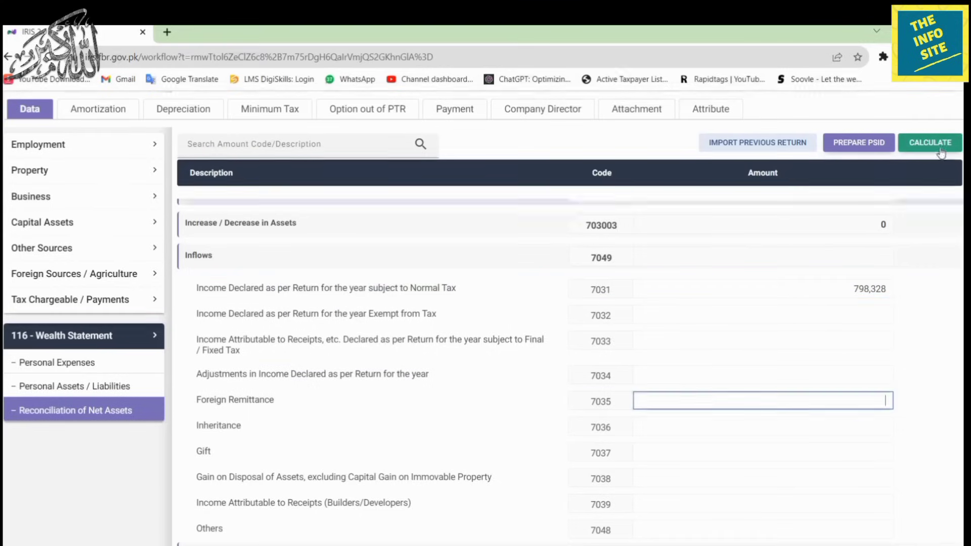
pyautogui.click(940, 147)
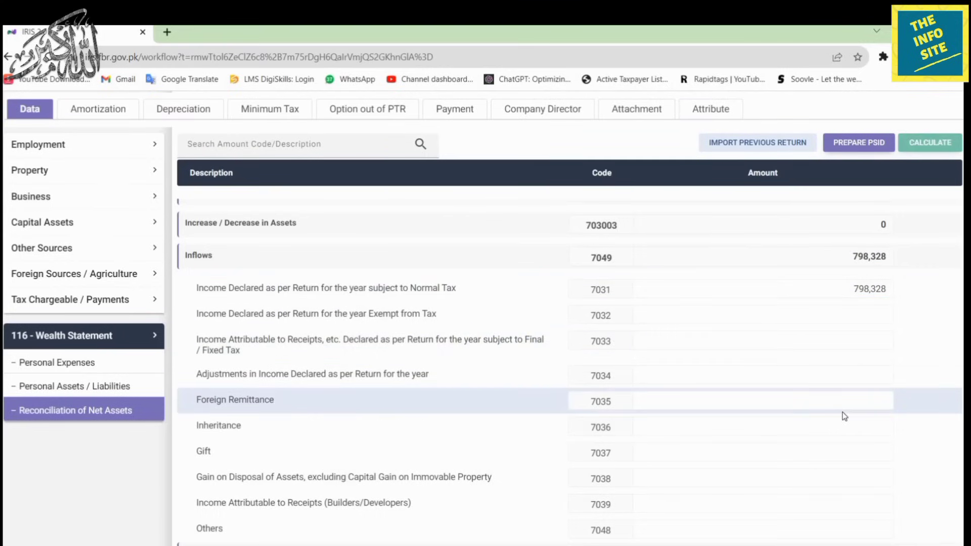
pyautogui.scroll(-5, 844, 416)
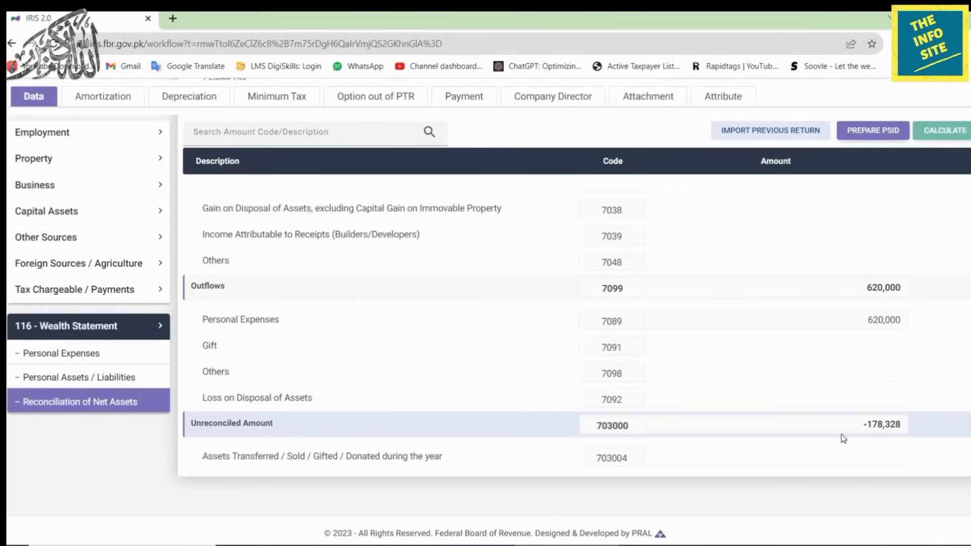
pyautogui.scroll(4, 779, 423)
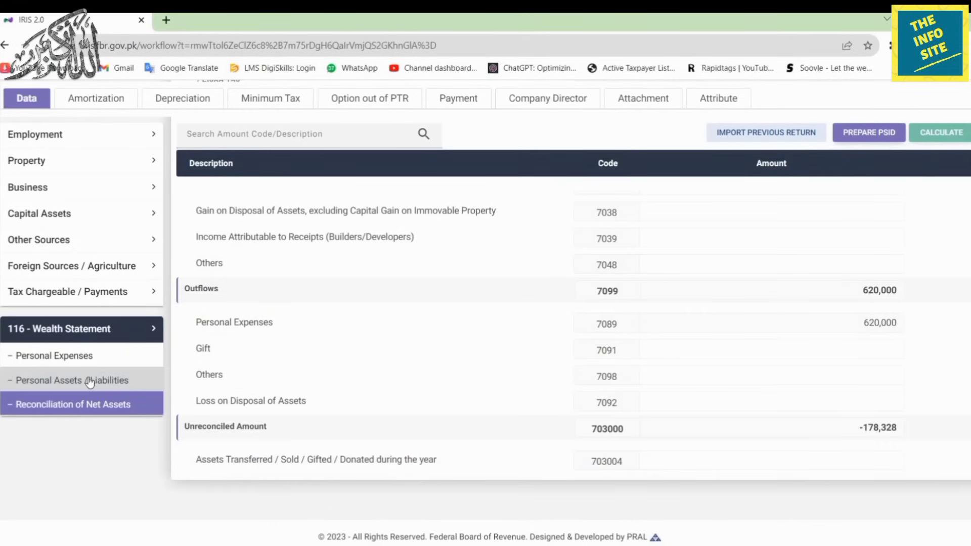
# Back on Personal Assets / Liabilities, compute 745,842 + 178,328 in the calculator.
pyautogui.click(89, 382)
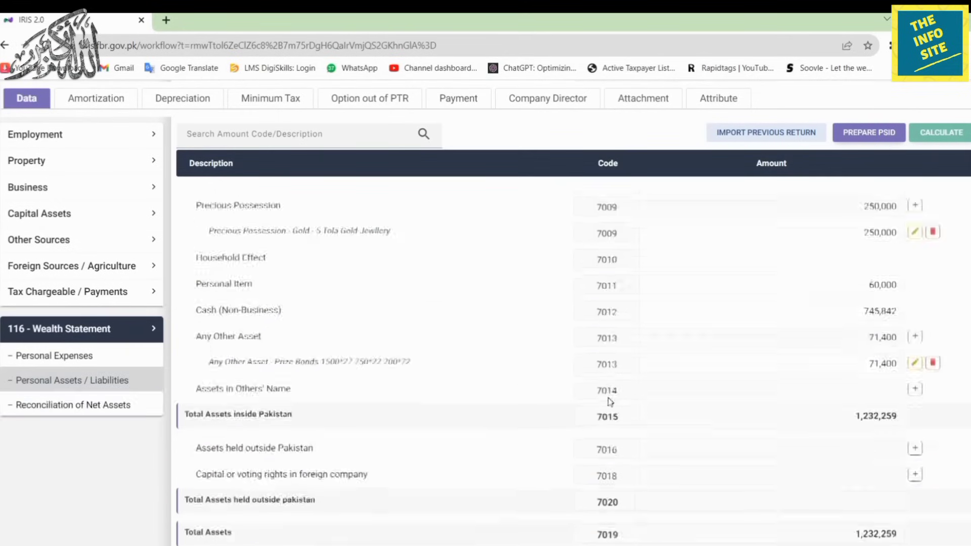
pyautogui.scroll(-5, 611, 401)
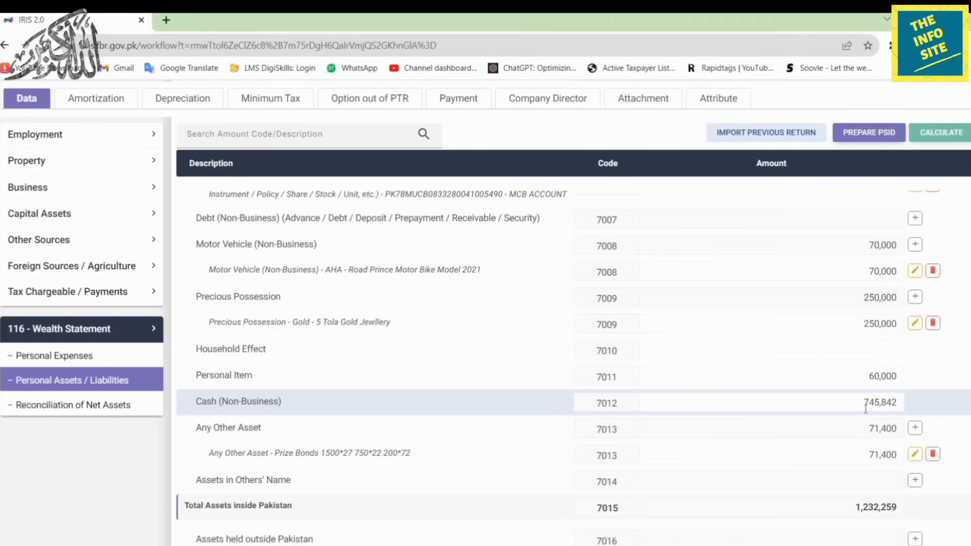
pyautogui.click(460, 545)
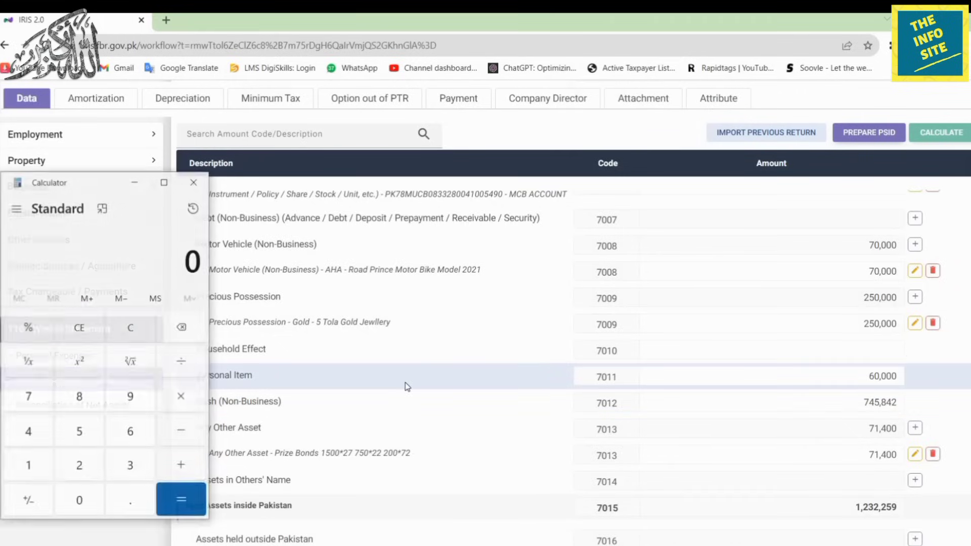
pyautogui.write('745')
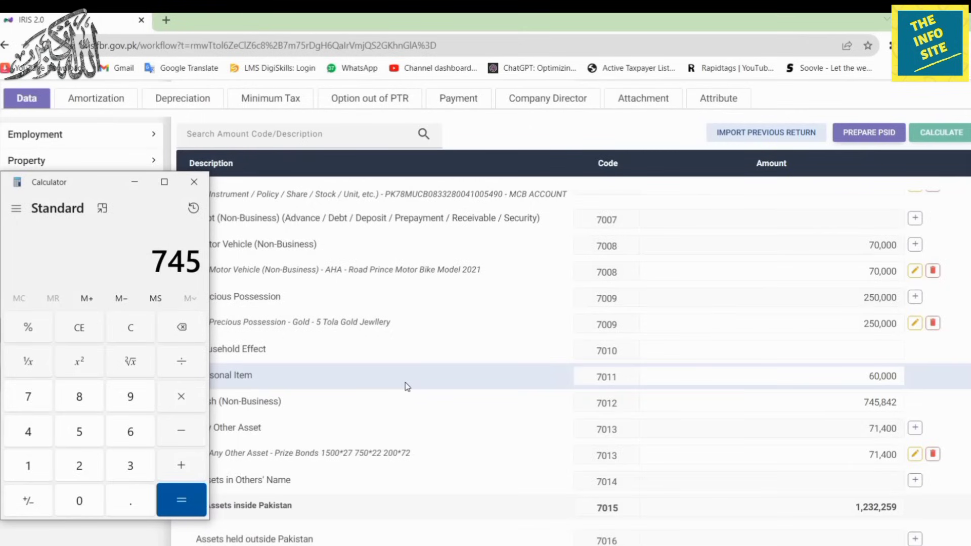
pyautogui.write('842 + ')
pyautogui.write('178')
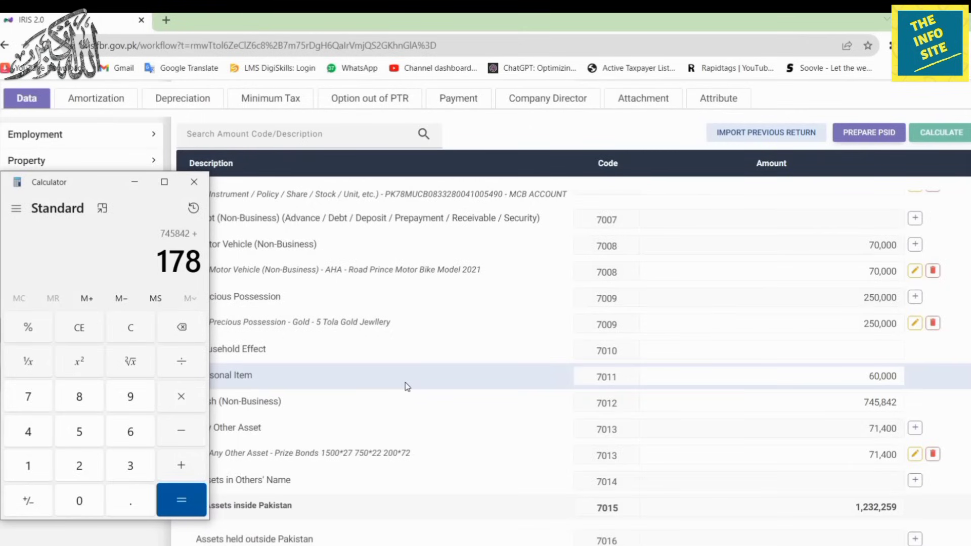
pyautogui.write('328')
pyautogui.press('Return')
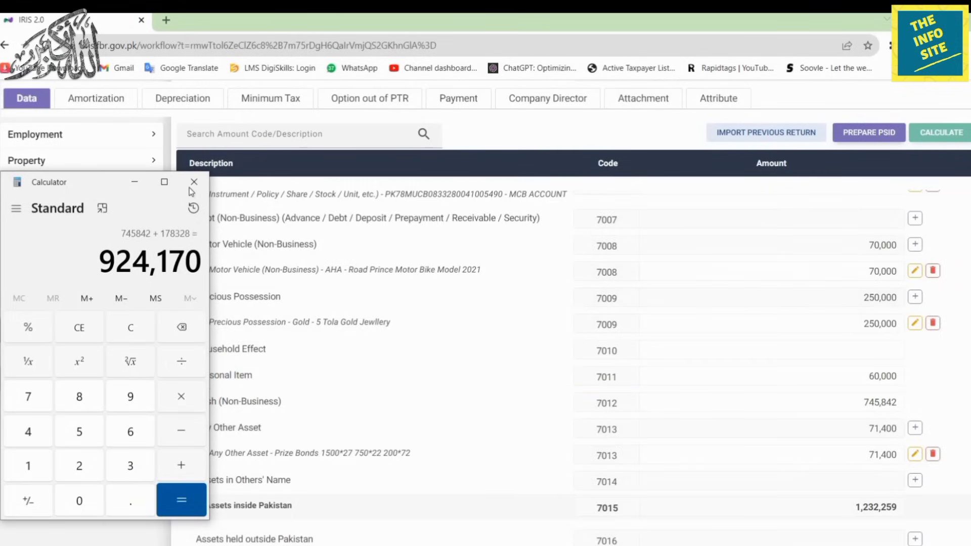
pyautogui.click(193, 186)
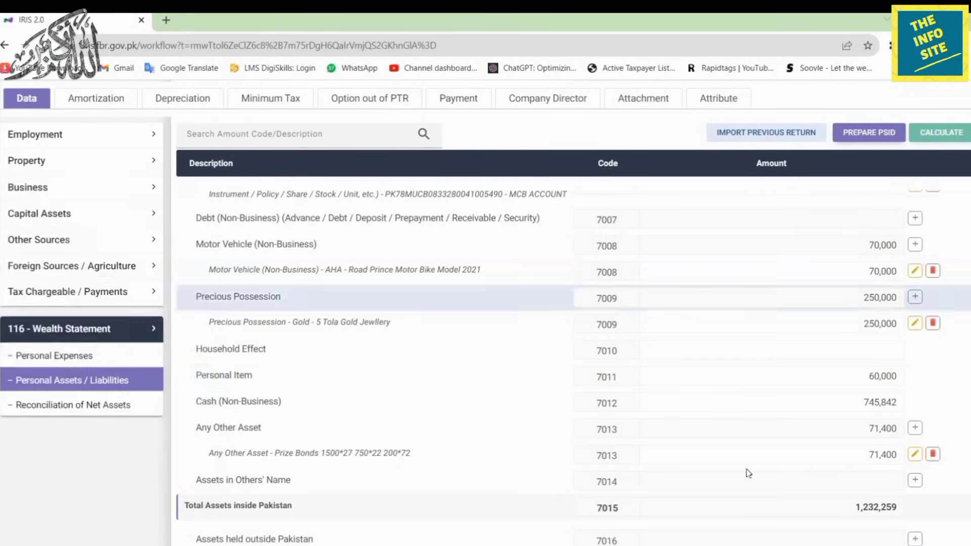
# Replace Cash (Non-Business) with 924,170, recalculate, and open the Reconciliation of Net Assets.
pyautogui.click(839, 398)
pyautogui.hotkey('ctrl', 'a')
pyautogui.write('924,1')
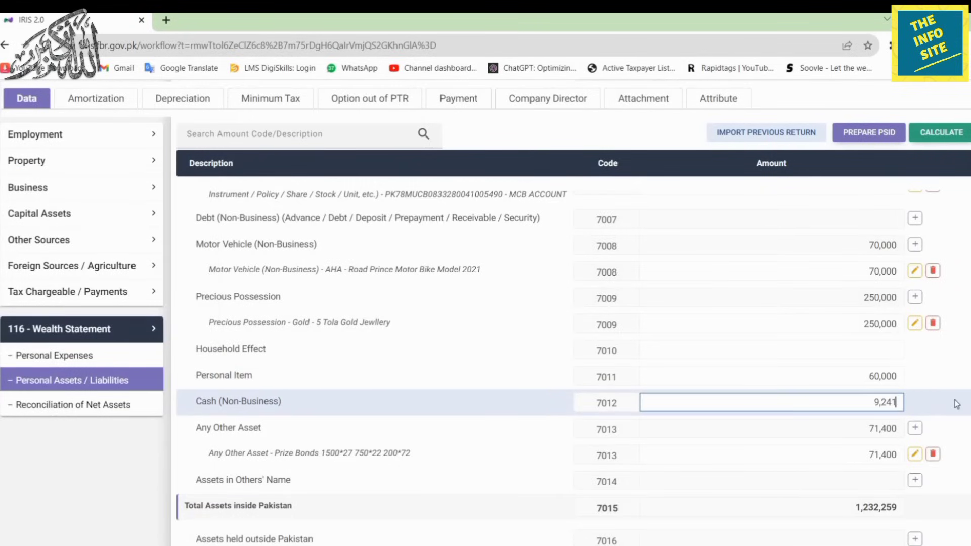
pyautogui.write('70')
pyautogui.click(947, 133)
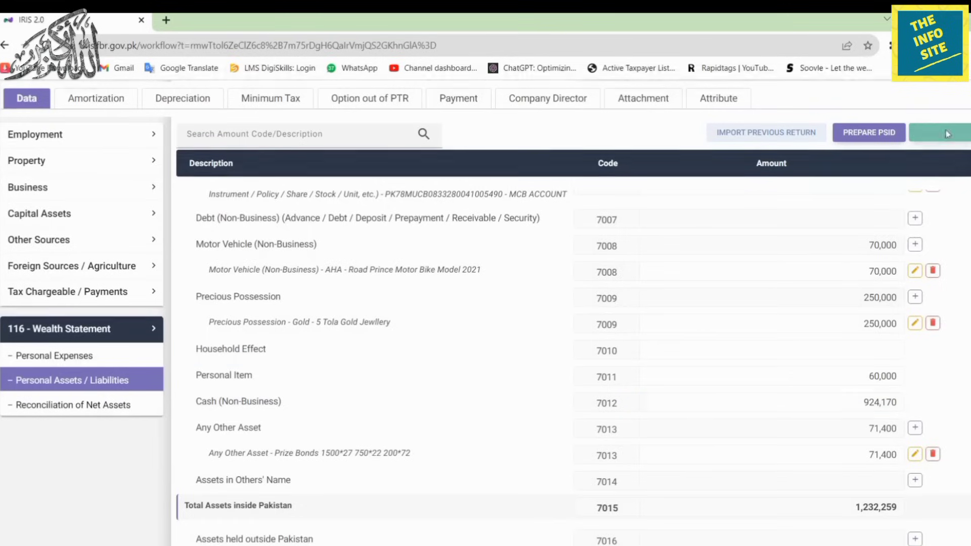
pyautogui.click(97, 406)
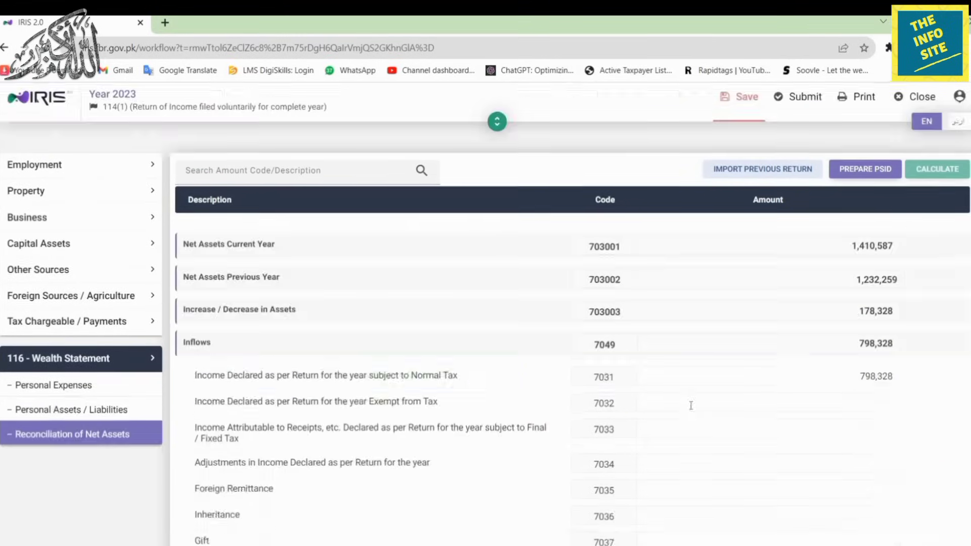
# Confirm the unreconciled amount is now 0, then return to the Personal Assets / Liabilities list.
pyautogui.scroll(-7, 691, 406)
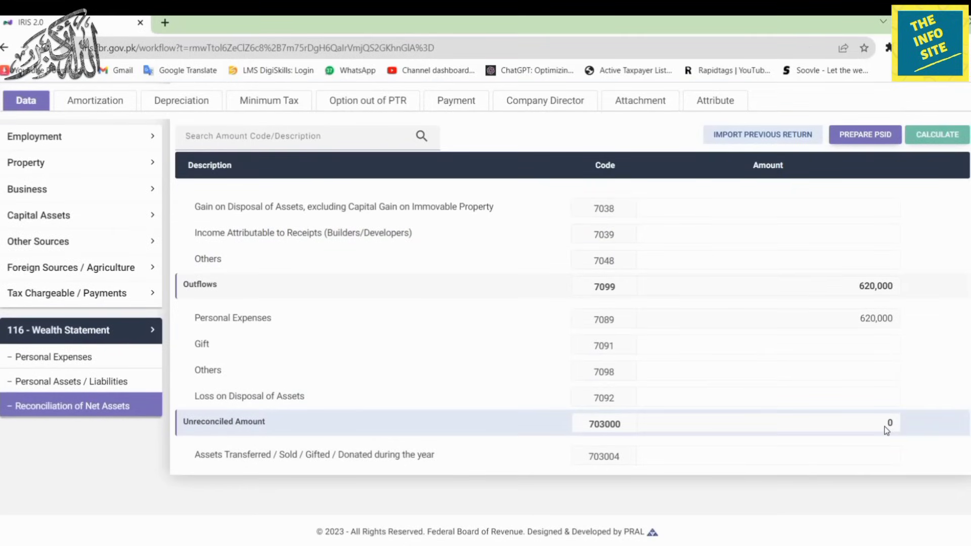
pyautogui.scroll(7, 795, 395)
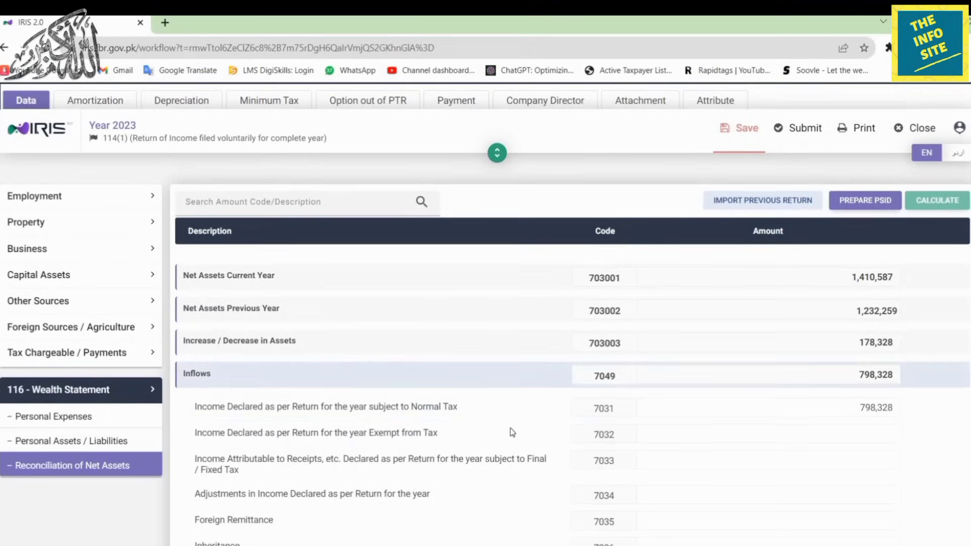
pyautogui.click(120, 443)
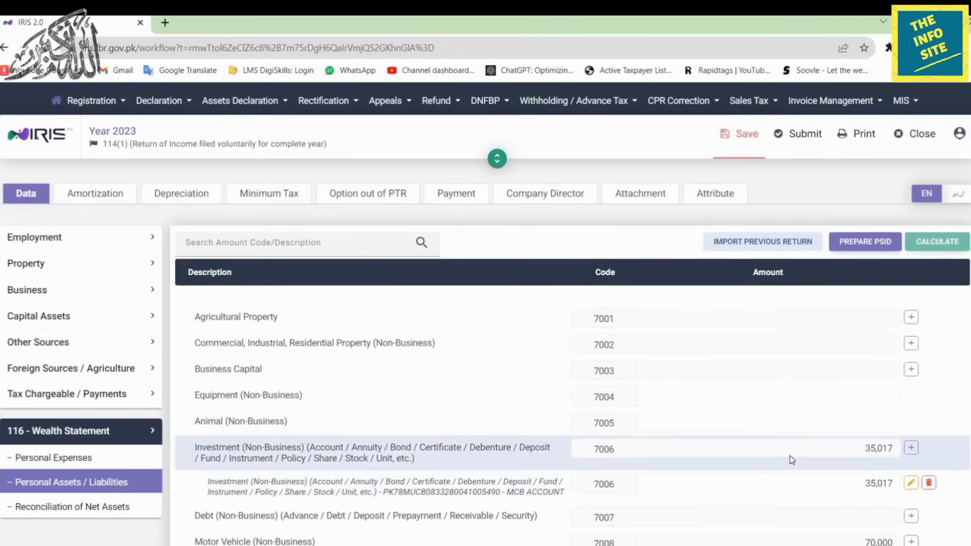
pyautogui.scroll(-2, 790, 456)
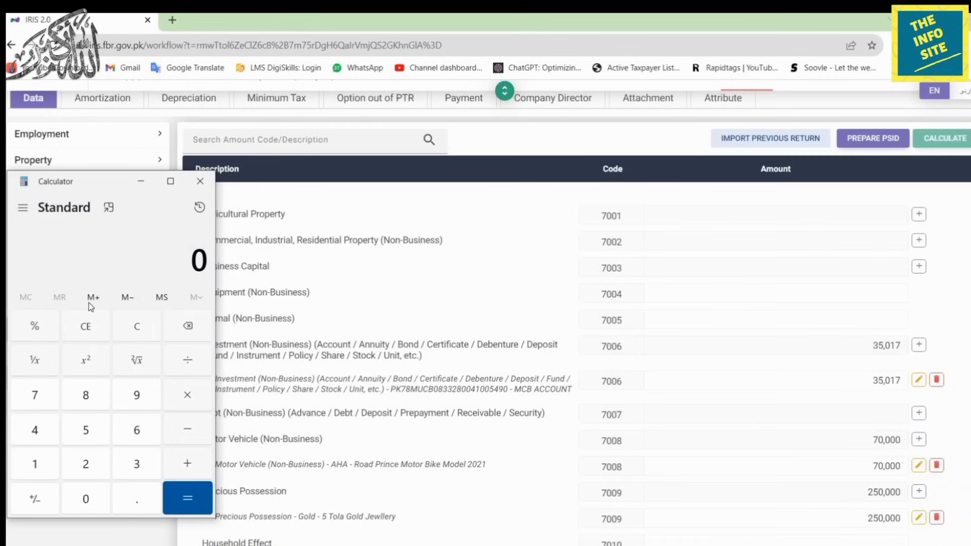
# Calculate 35,017 − 10,212 + 924,170 = 948,975 in Calculator, then close it.
pyautogui.write('35017')
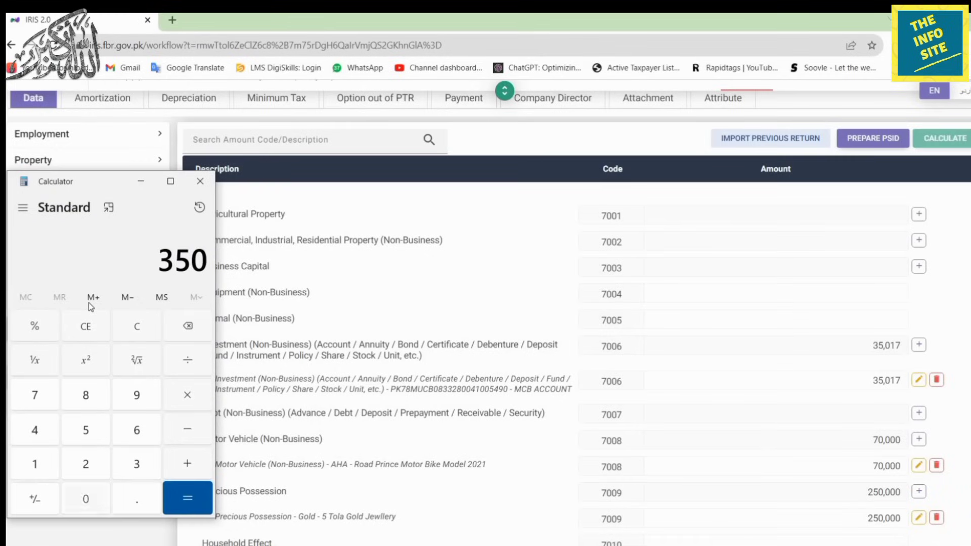
pyautogui.press('-')
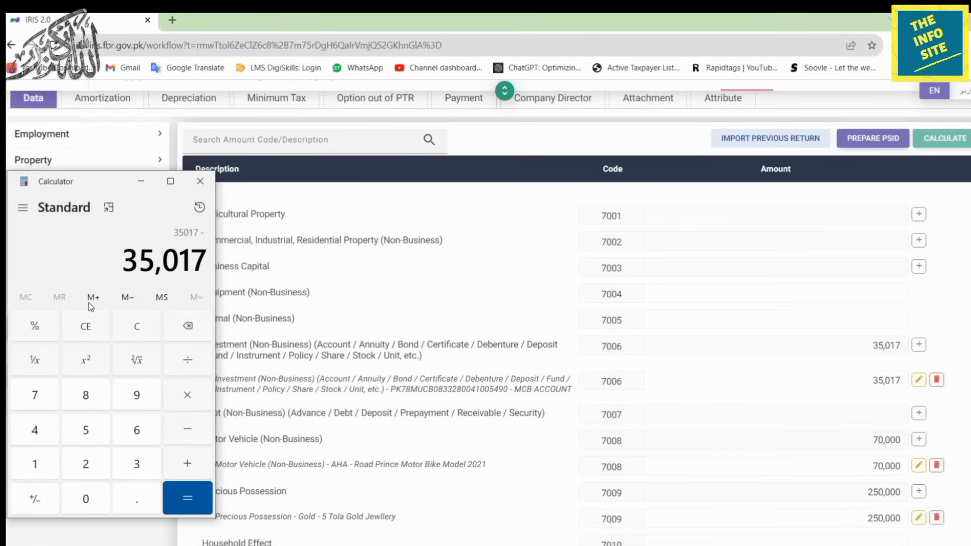
pyautogui.write('10212')
pyautogui.press('Return')
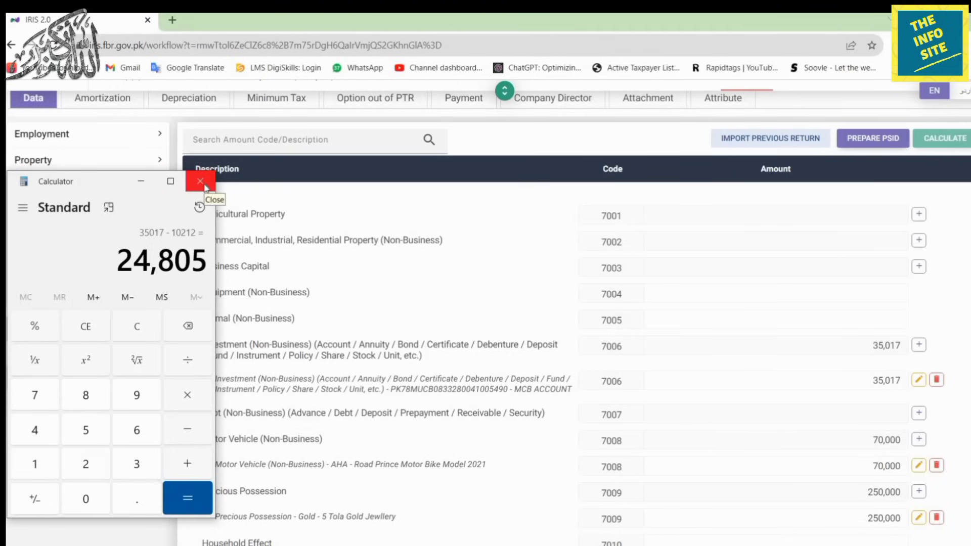
pyautogui.scroll(-4, 726, 470)
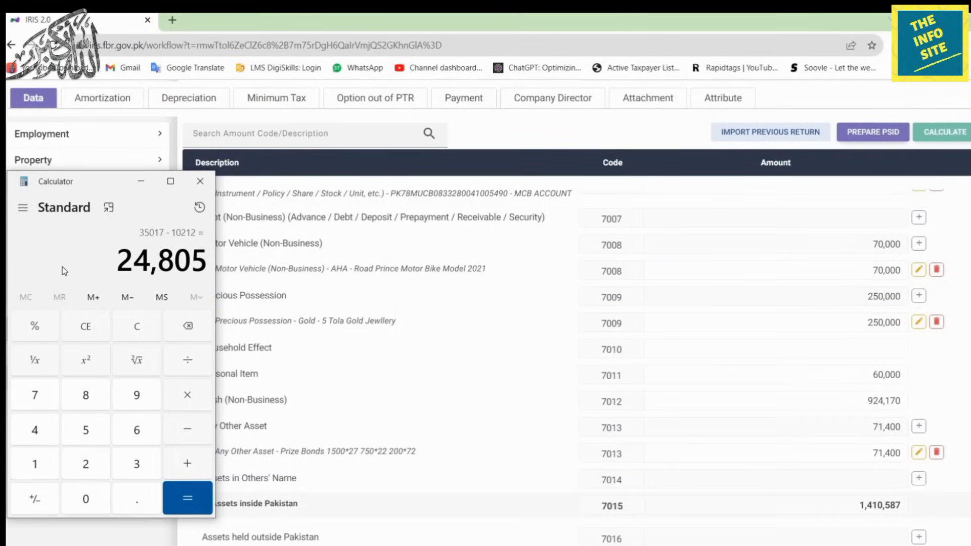
pyautogui.write('+ 92417')
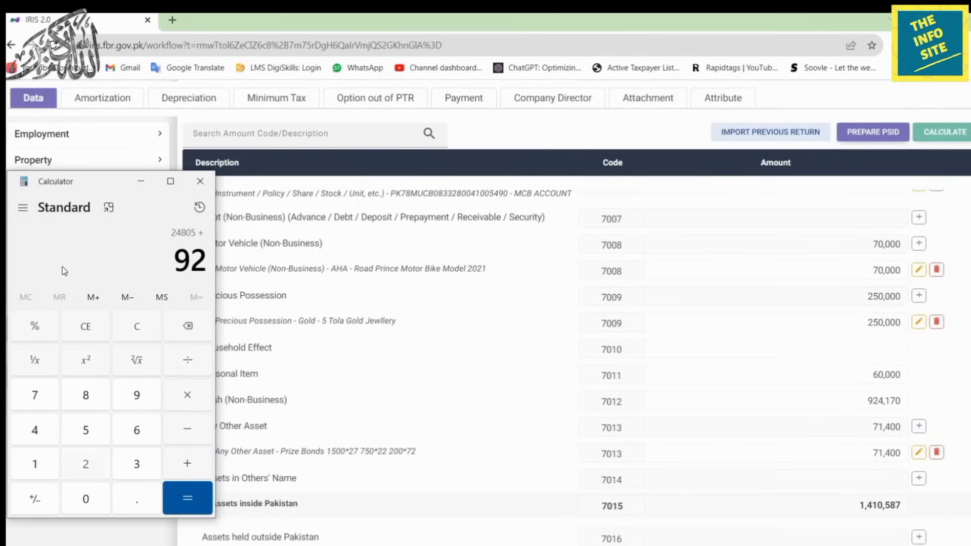
pyautogui.write('0')
pyautogui.press('Return')
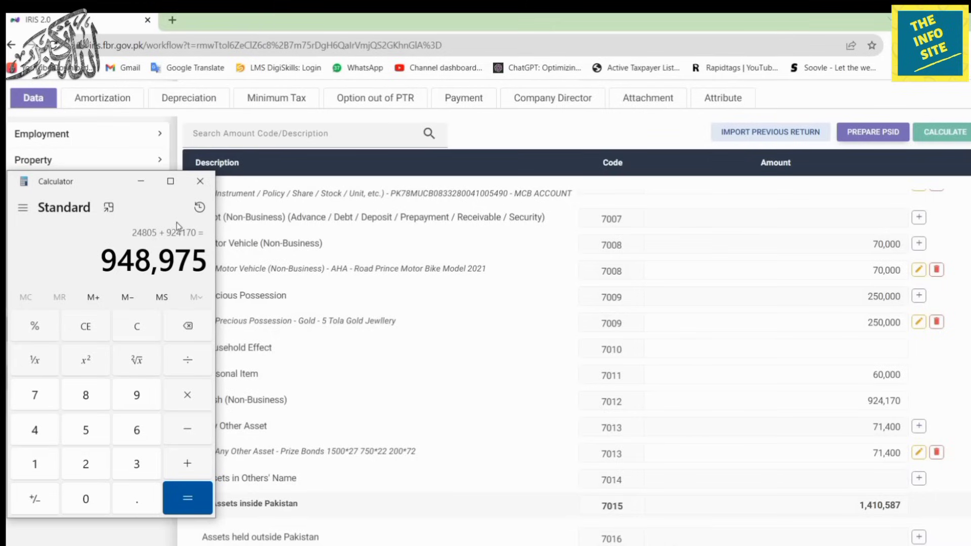
pyautogui.click(209, 186)
# Change the Cash (Non-Business) amount to 948,975.
pyautogui.click(821, 400)
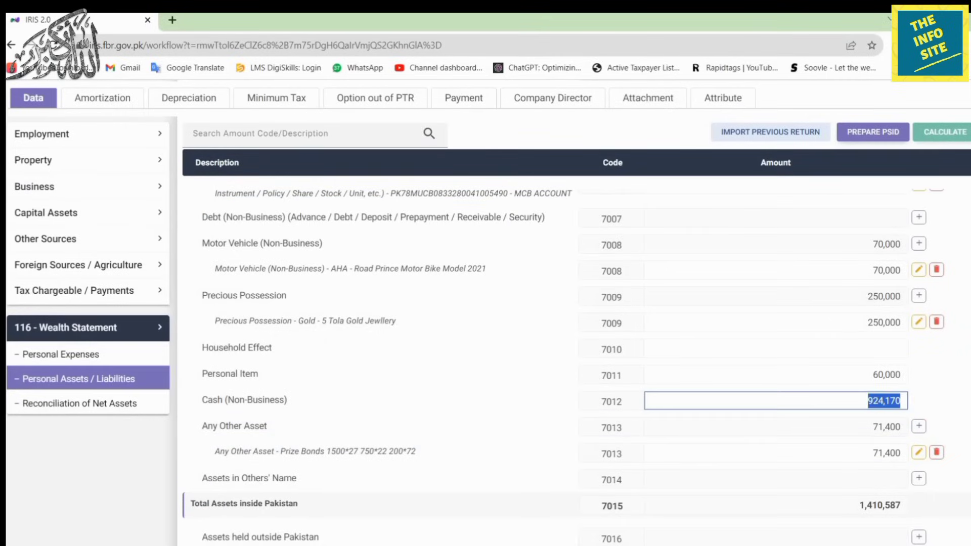
pyautogui.write('948975')
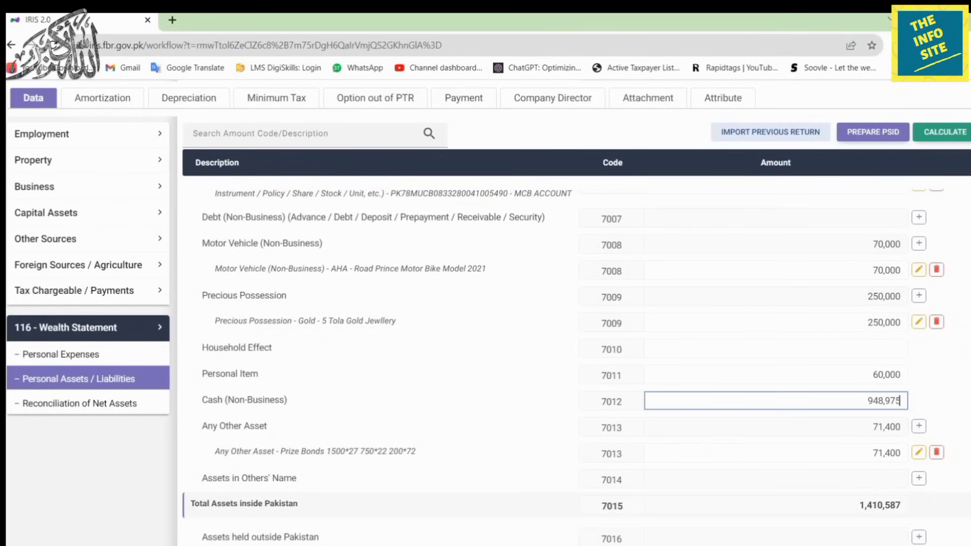
pyautogui.scroll(5, 754, 390)
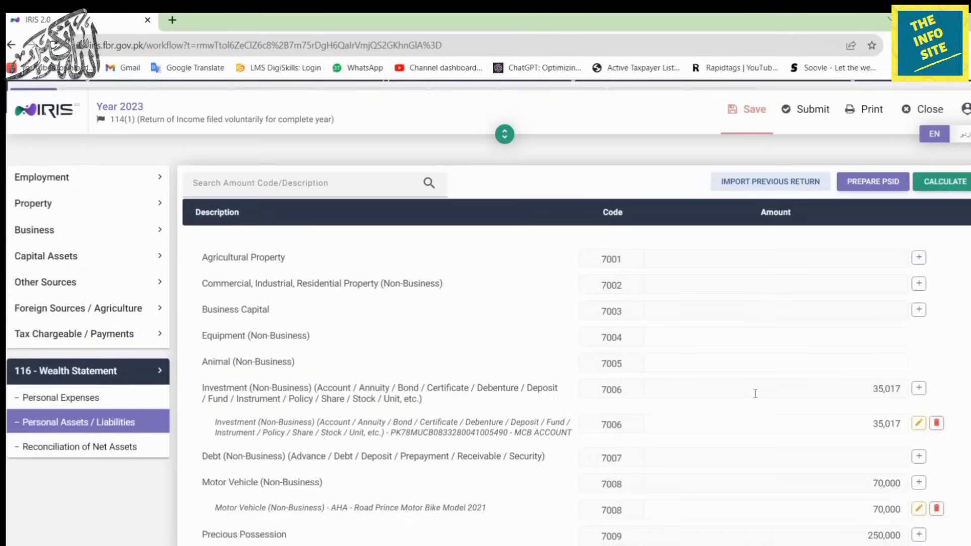
pyautogui.scroll(-2, 920, 404)
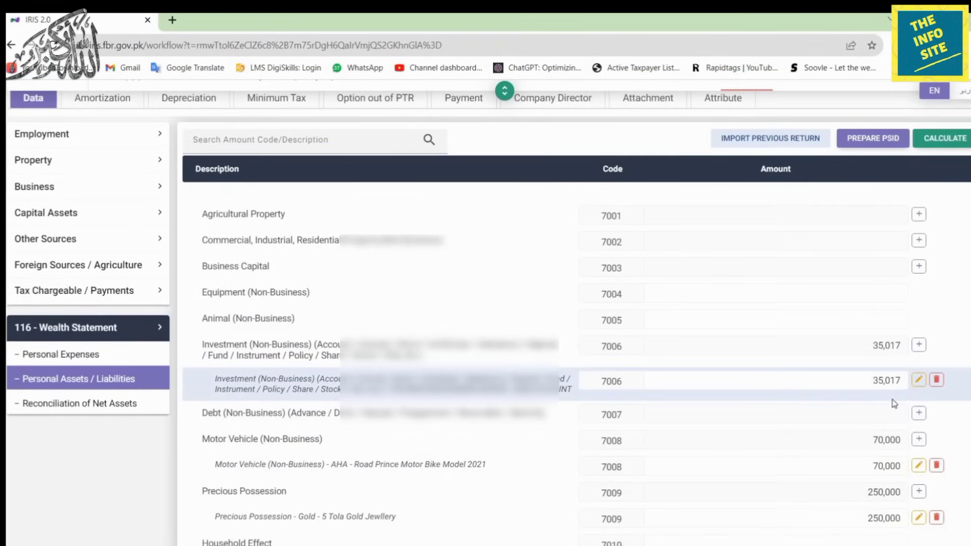
# Set the MCB account investment (code 7006) to 10,212 and recalculate the wealth statement.
pyautogui.click(919, 380)
pyautogui.click(607, 385)
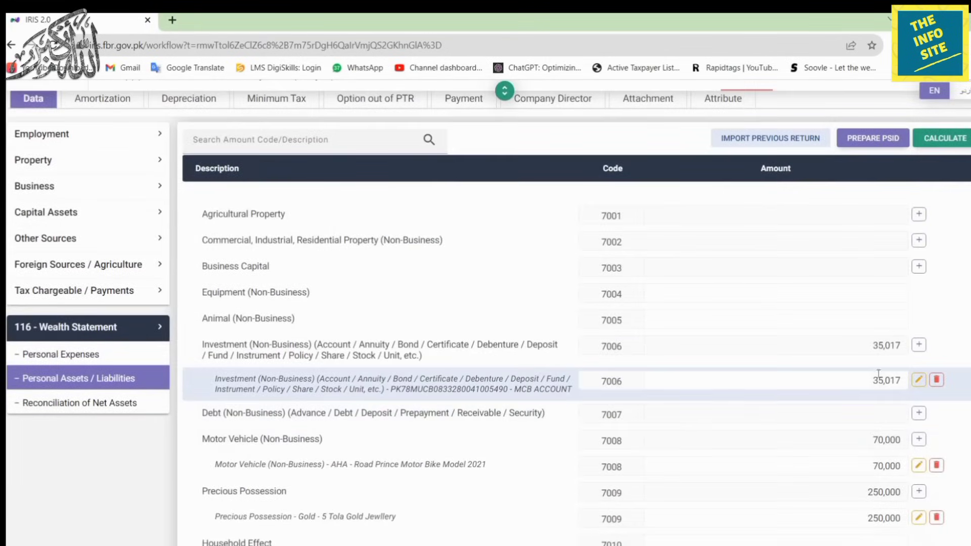
pyautogui.click(919, 381)
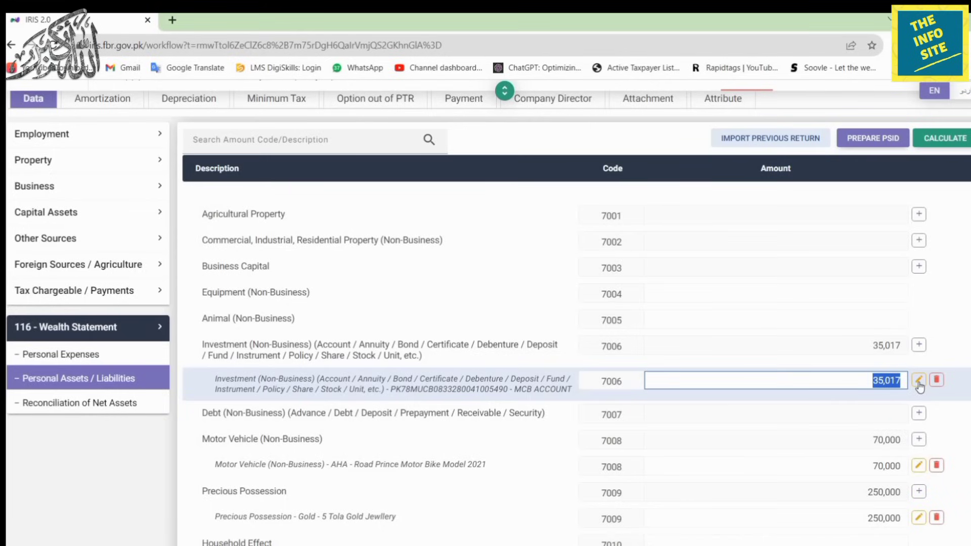
pyautogui.write('10212')
pyautogui.click(944, 145)
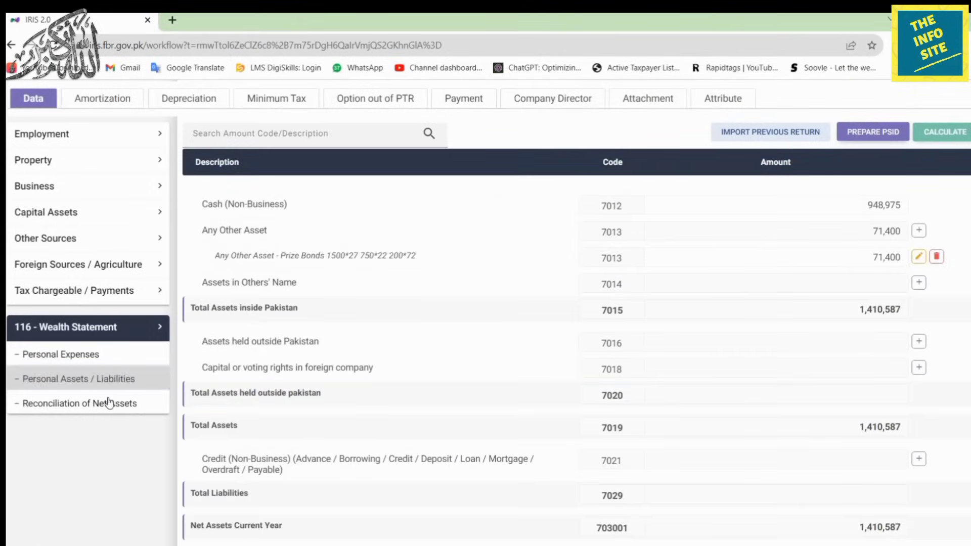
pyautogui.click(109, 403)
pyautogui.scroll(-5, 711, 372)
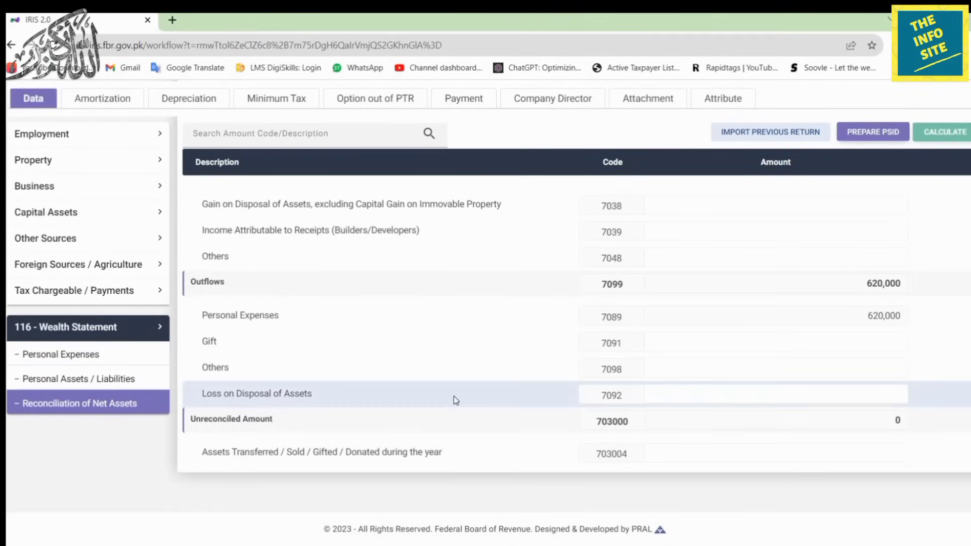
pyautogui.click(65, 379)
pyautogui.scroll(1, 706, 386)
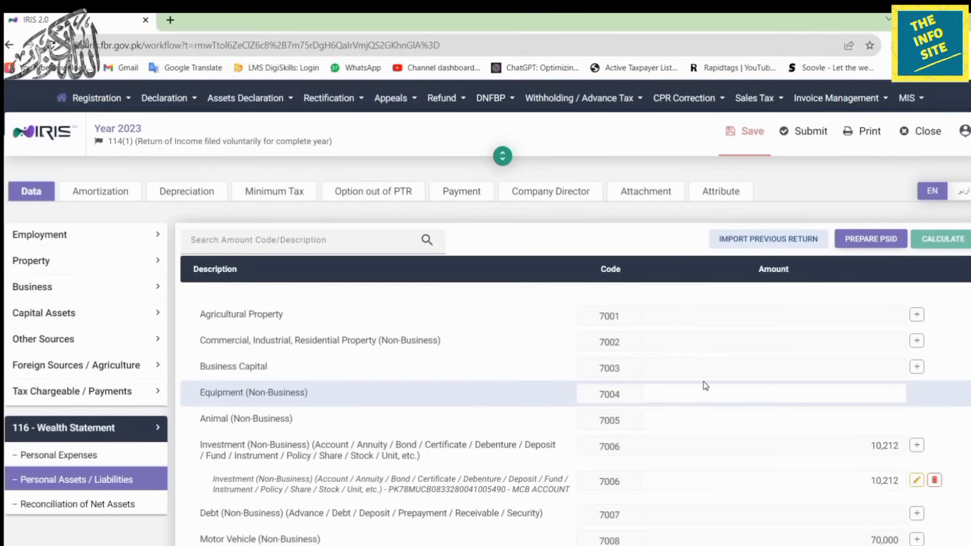
pyautogui.scroll(-4, 705, 386)
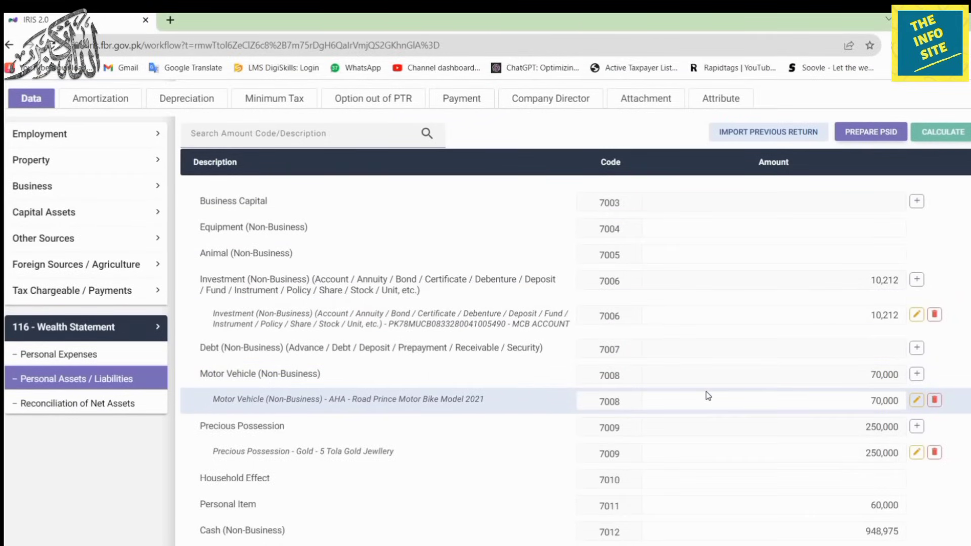
pyautogui.click(99, 405)
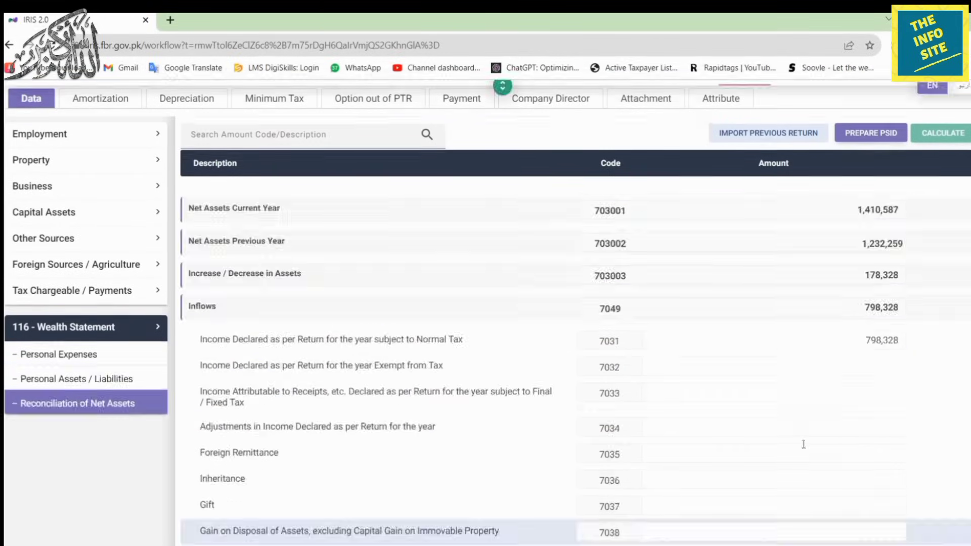
pyautogui.scroll(-6, 803, 444)
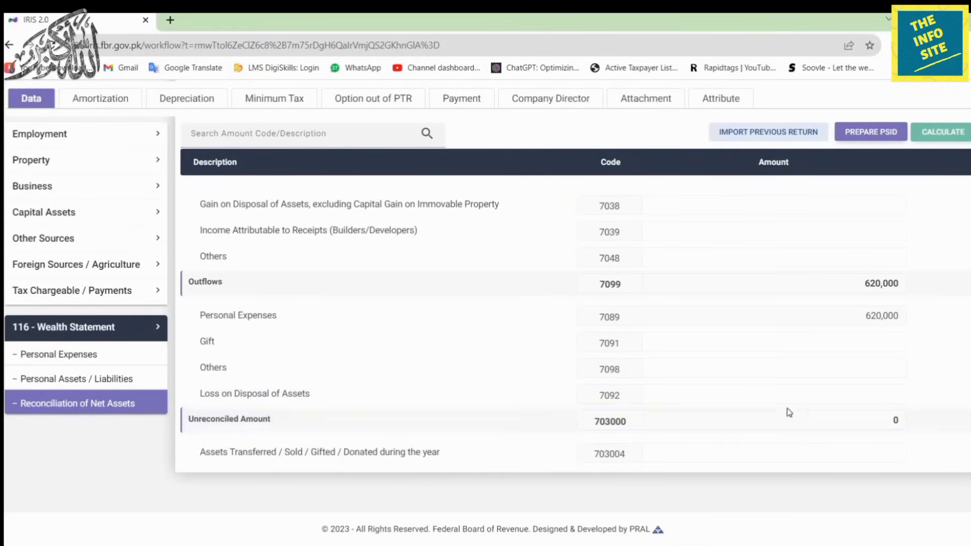
pyautogui.click(77, 381)
# Go to the wealth statement's Personal Expenses page and review the expense rows totalling 620,000.
pyautogui.scroll(5, 829, 480)
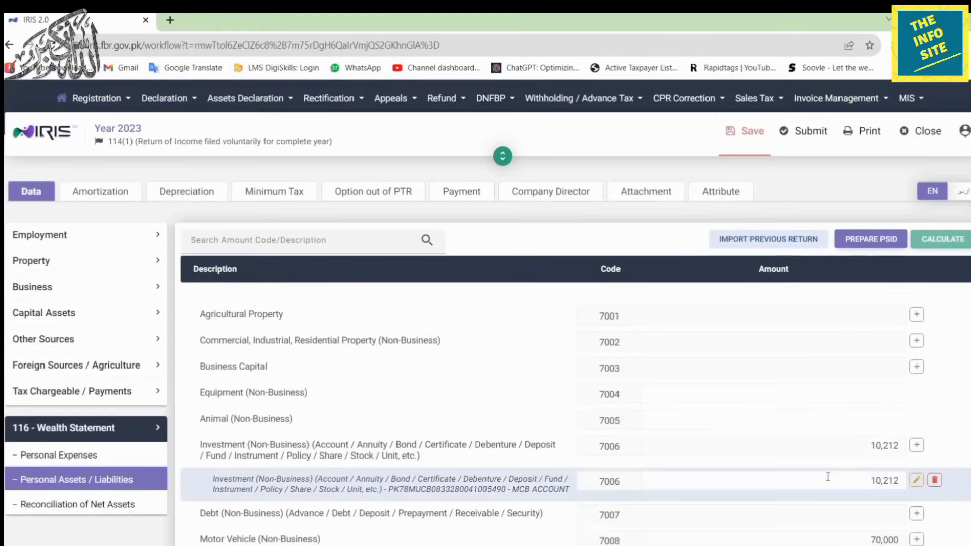
pyautogui.scroll(-4, 858, 263)
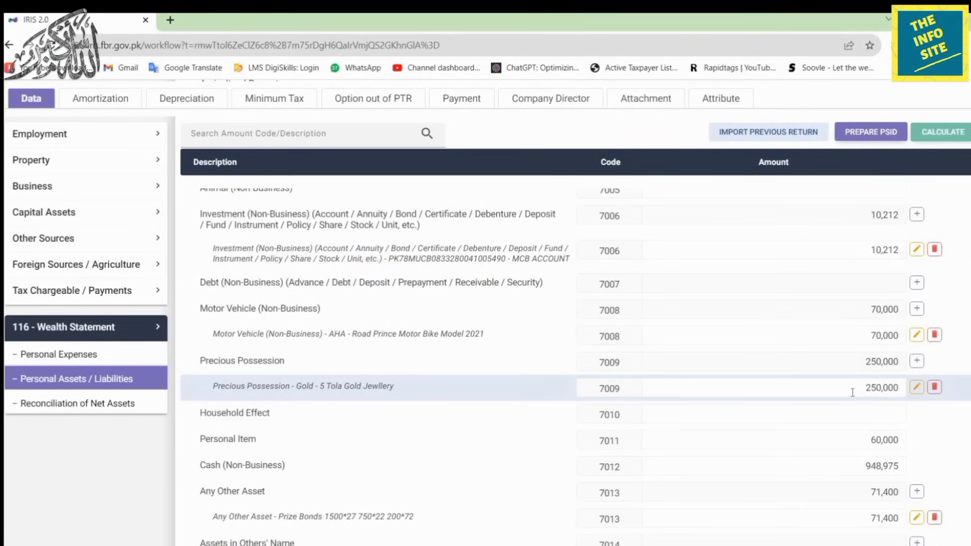
pyautogui.scroll(-7, 852, 393)
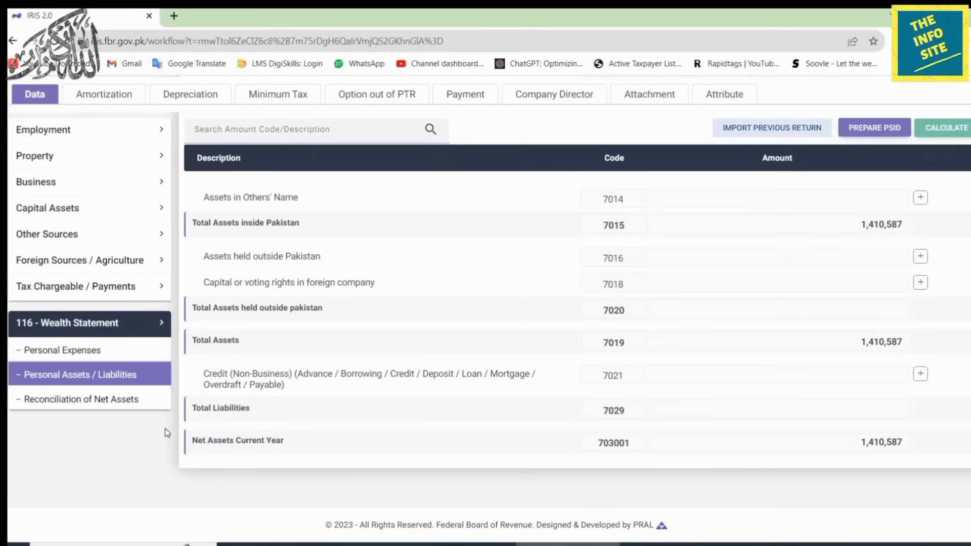
pyautogui.scroll(1, 94, 394)
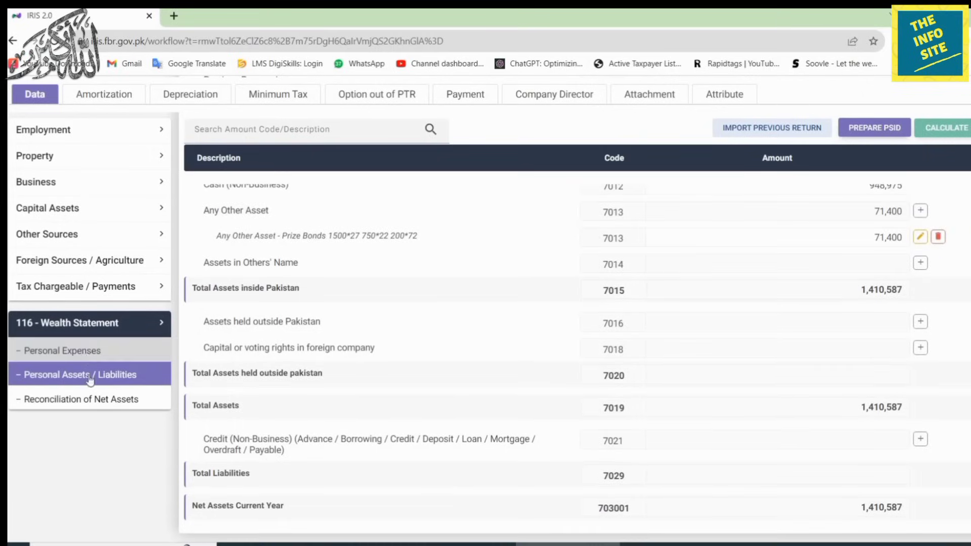
pyautogui.click(76, 350)
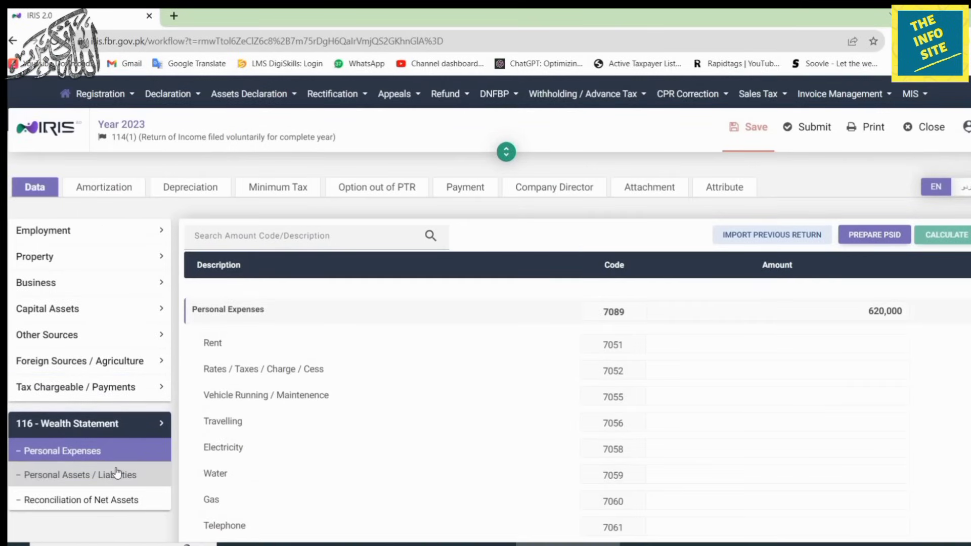
pyautogui.click(162, 425)
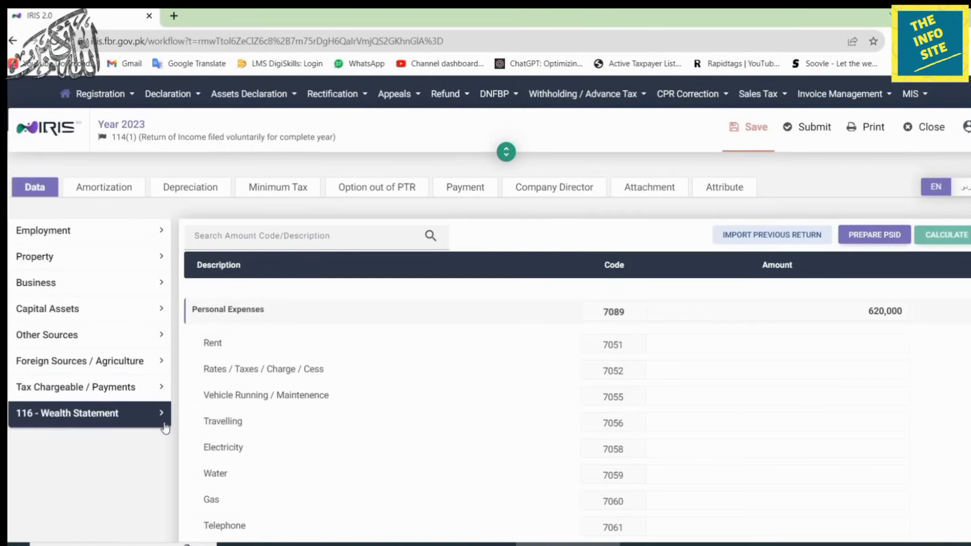
pyautogui.click(776, 456)
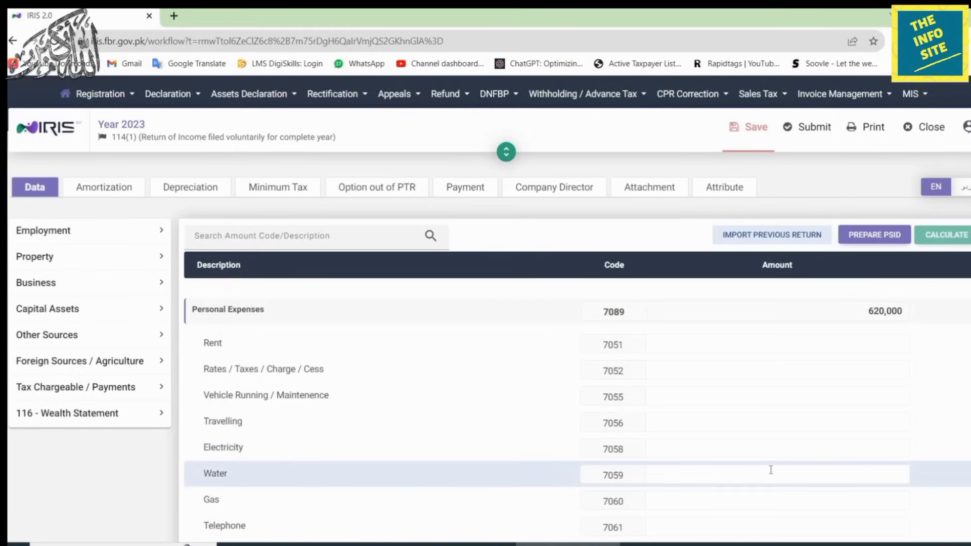
pyautogui.click(724, 416)
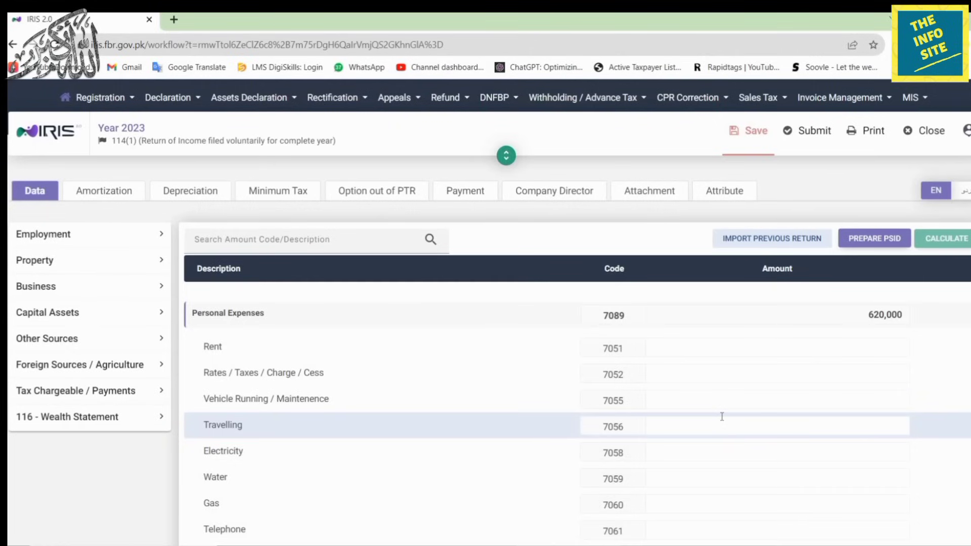
# Save the Year 2023 return when warned, then submit it.
pyautogui.click(812, 146)
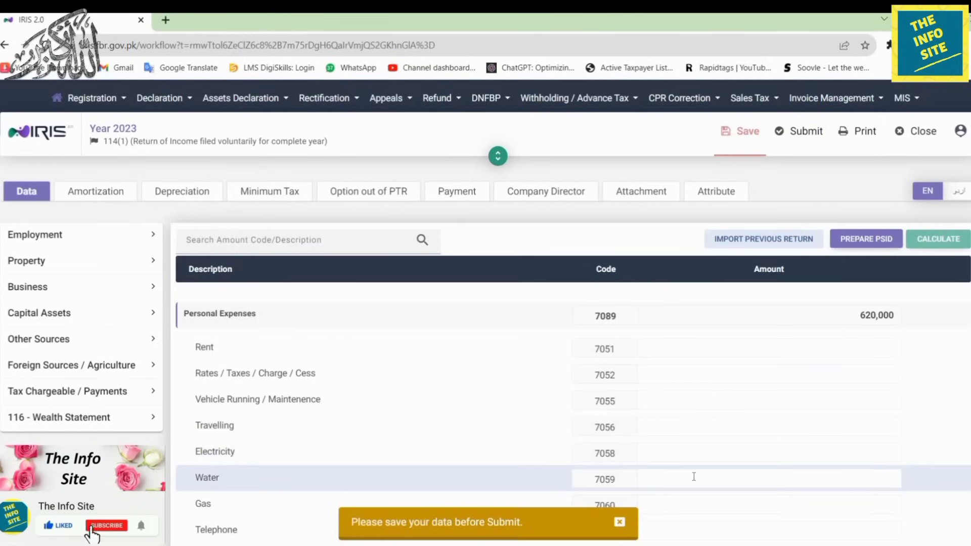
pyautogui.click(740, 136)
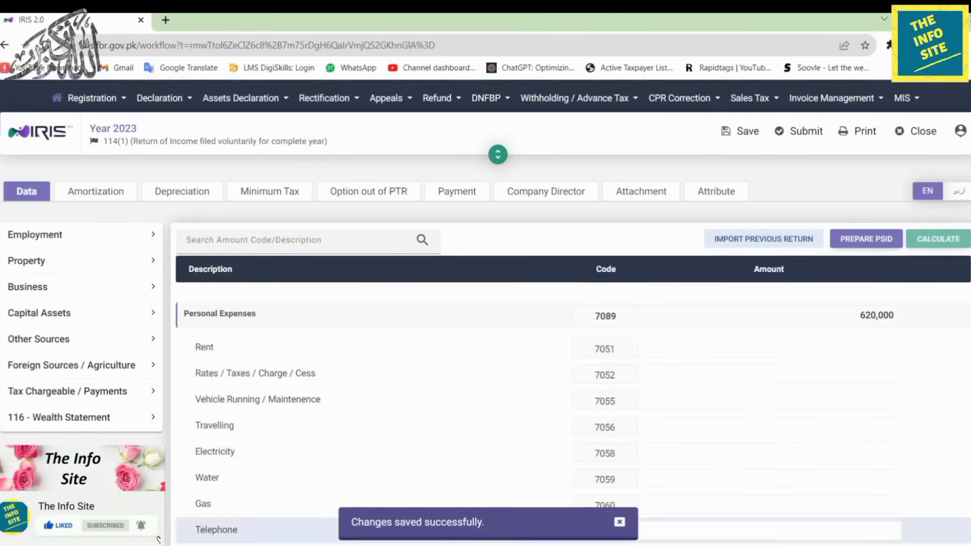
pyautogui.click(793, 134)
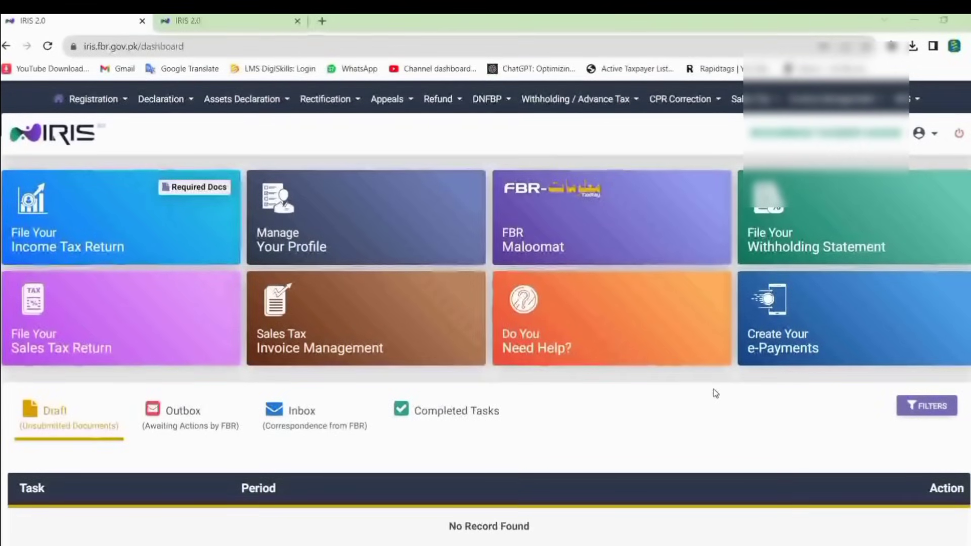
# Open the submitted 2023 return from Completed Tasks > Declaration and print it to PDF.
pyautogui.scroll(-3, 714, 393)
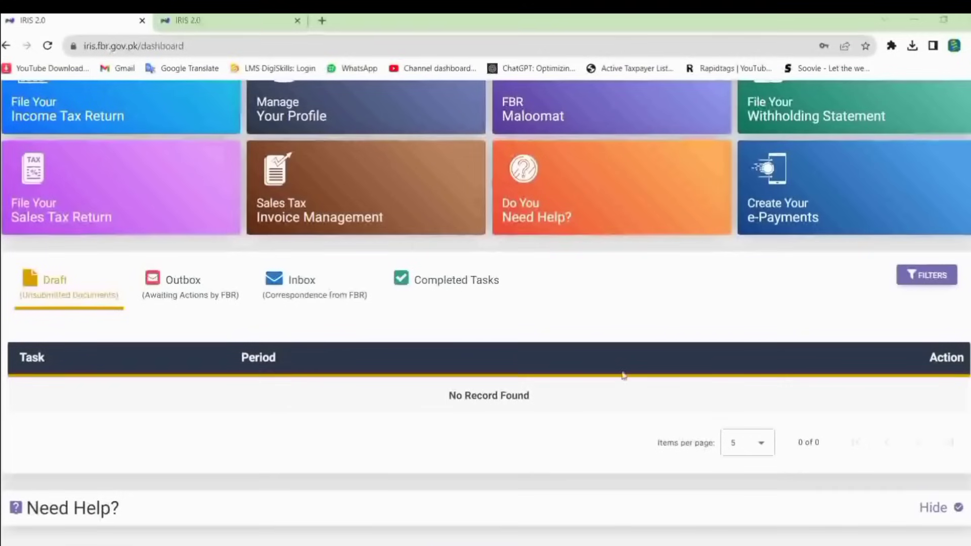
pyautogui.click(441, 282)
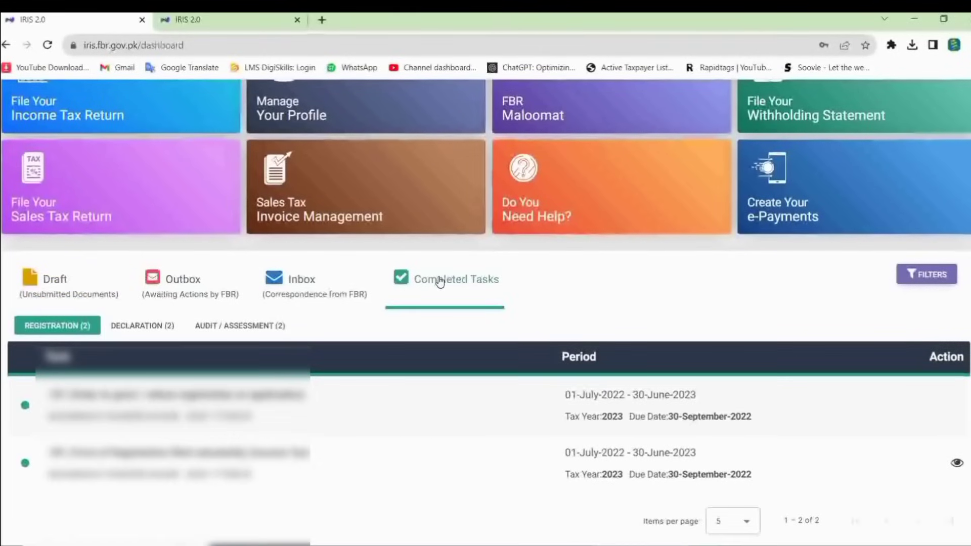
pyautogui.click(136, 328)
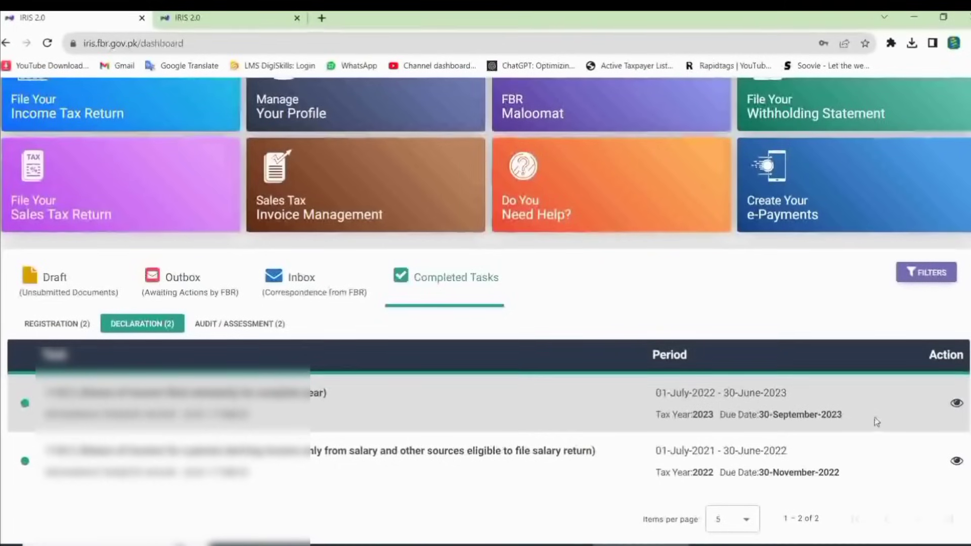
pyautogui.click(957, 405)
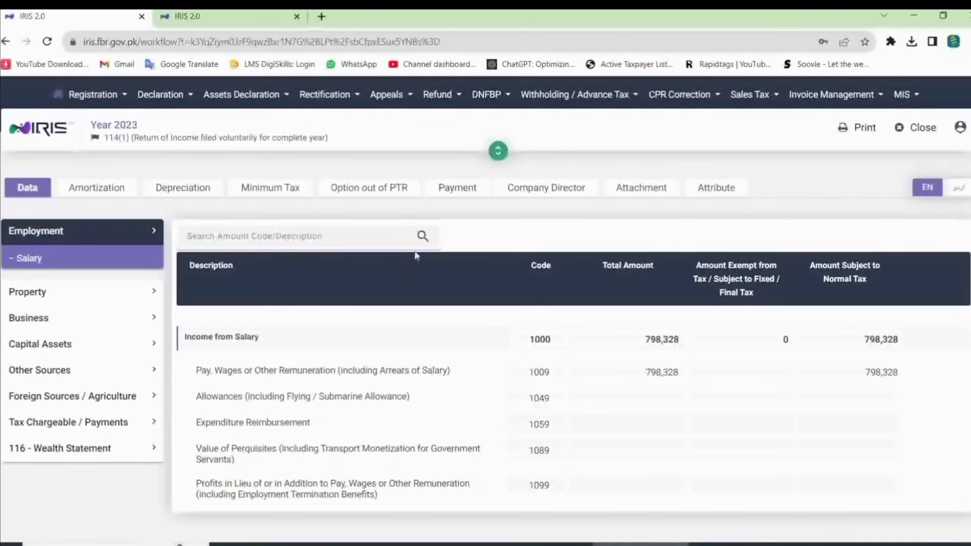
pyautogui.click(860, 128)
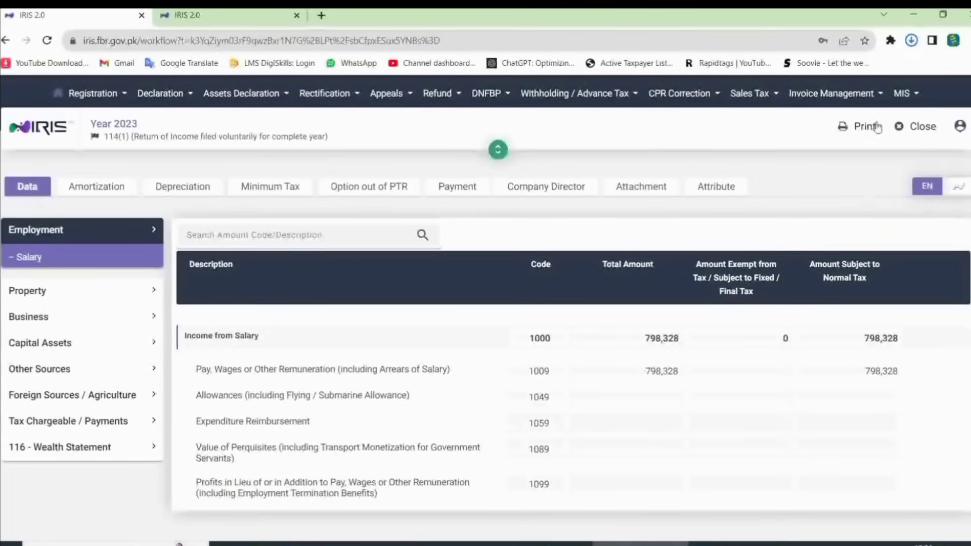
pyautogui.click(911, 40)
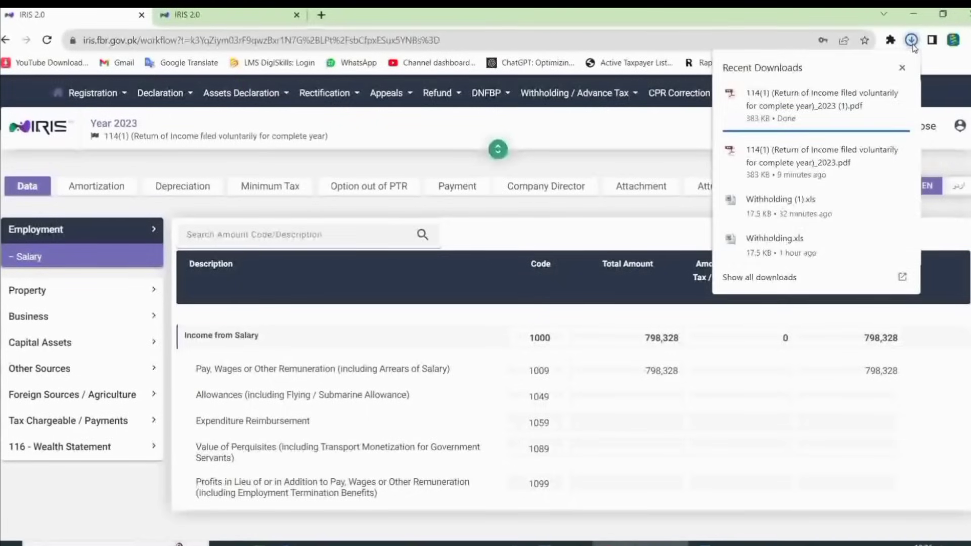
# Open the downloaded acknowledgement slip PDF in Adobe Reader and scroll to its amounts table.
pyautogui.click(814, 99)
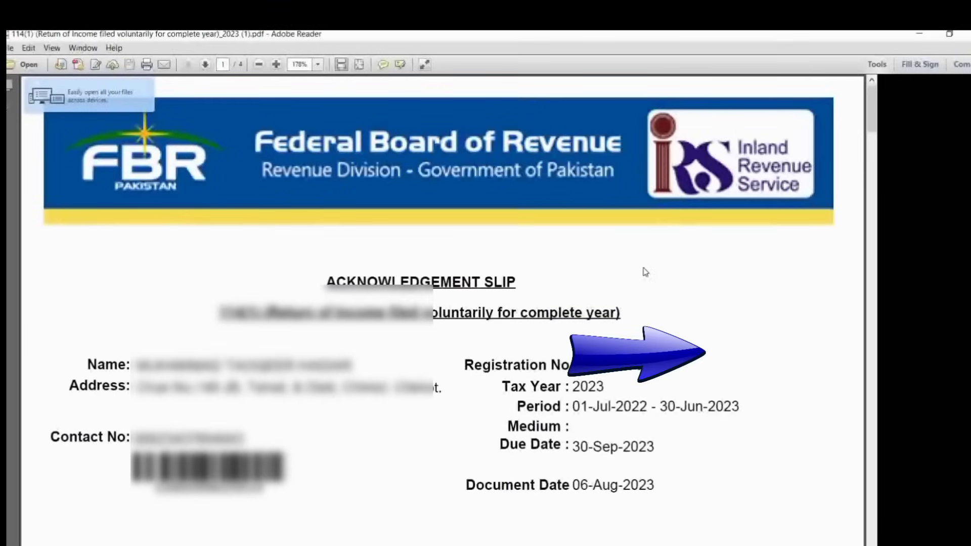
pyautogui.scroll(-10, 646, 272)
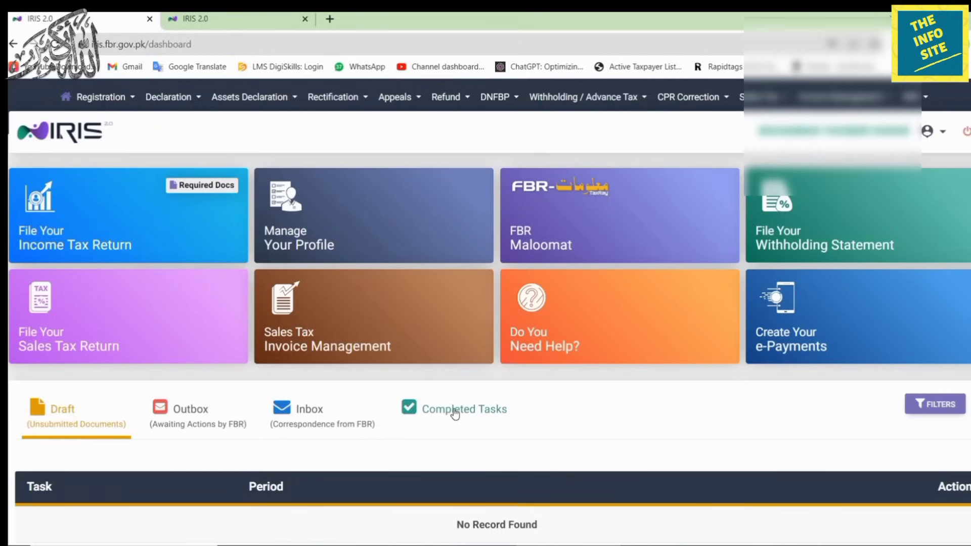
pyautogui.click(455, 414)
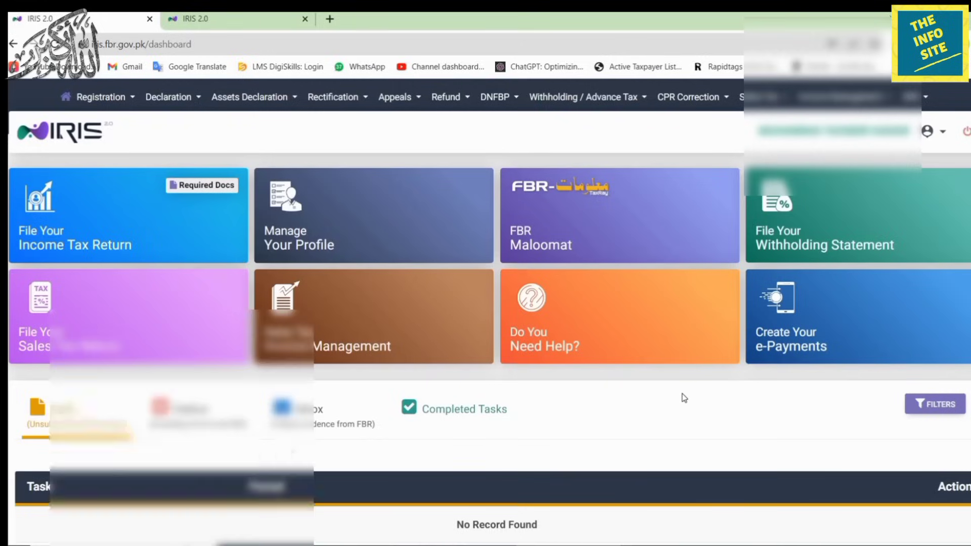
pyautogui.scroll(-4, 683, 397)
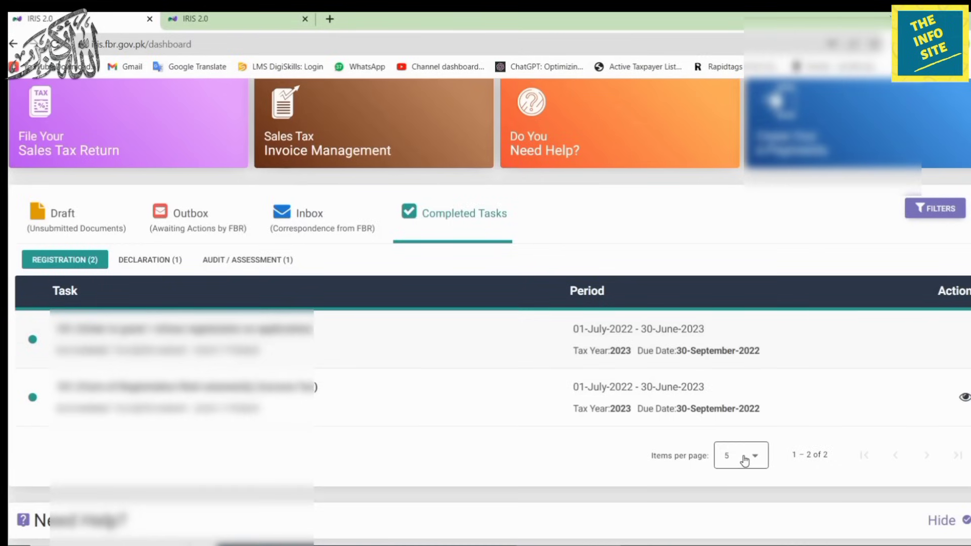
pyautogui.click(143, 258)
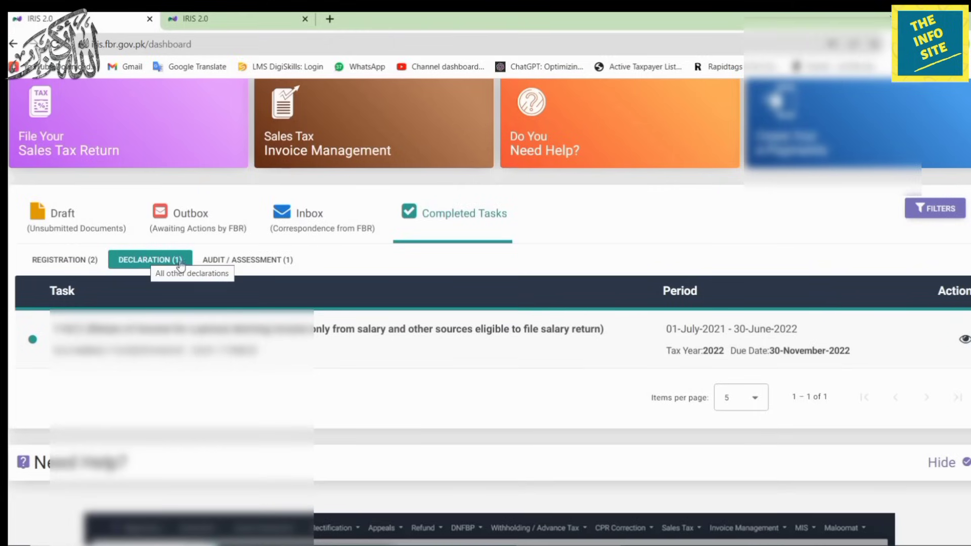
pyautogui.click(223, 259)
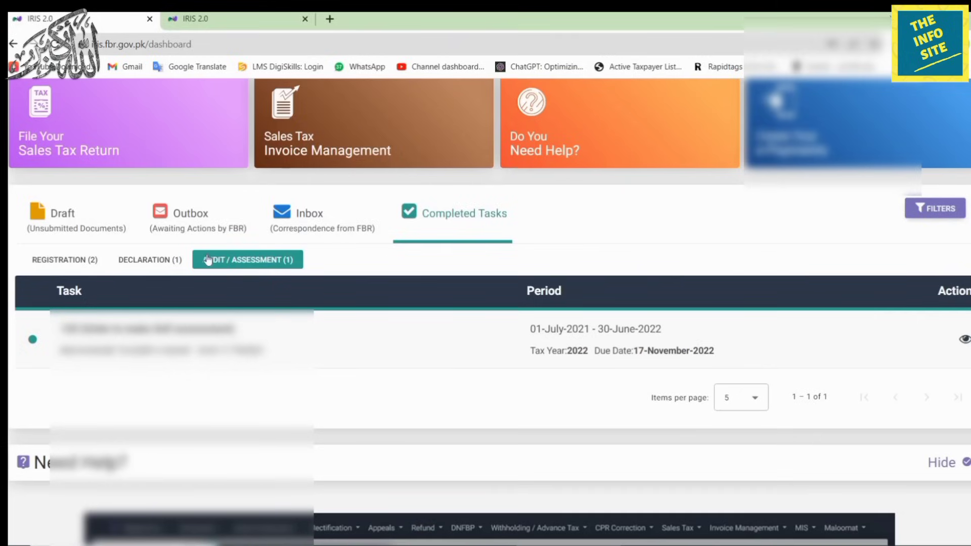
pyautogui.click(163, 262)
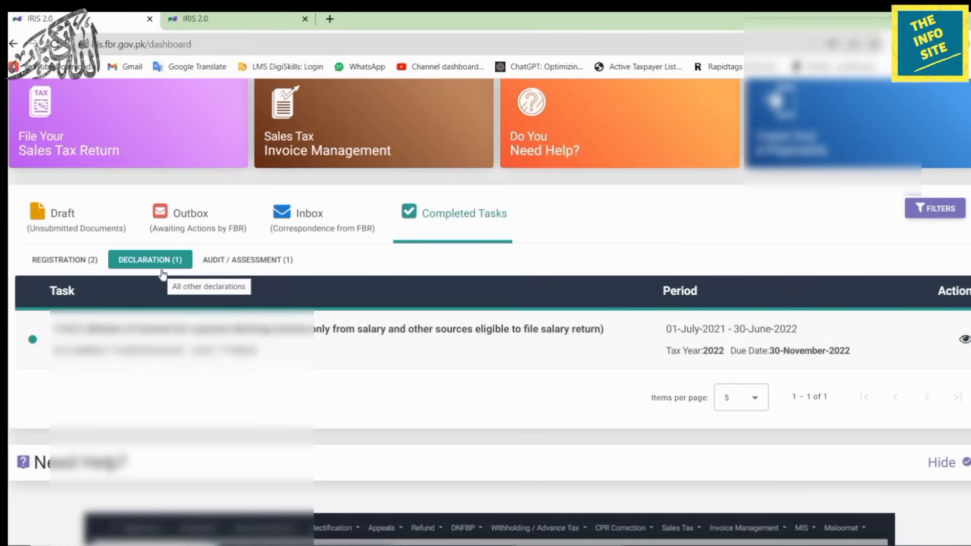
pyautogui.click(45, 229)
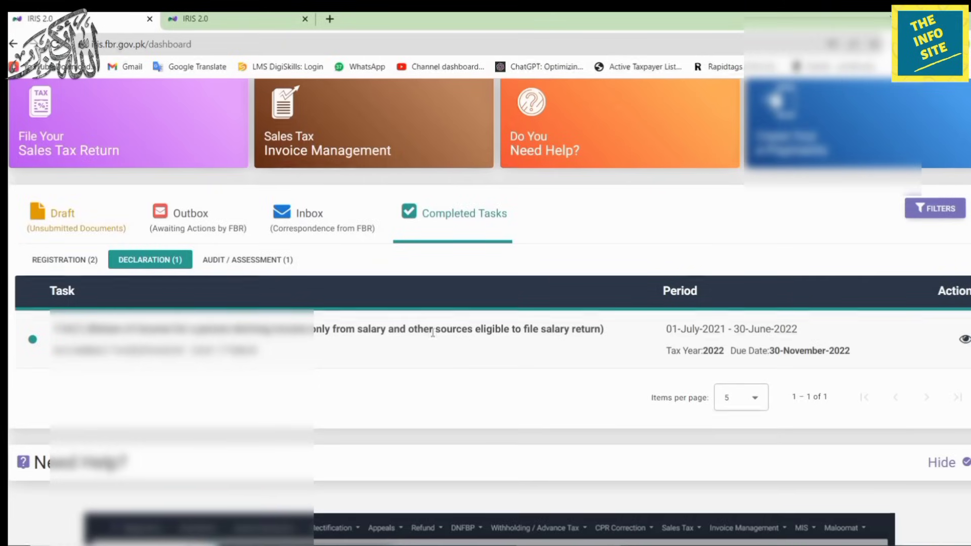
pyautogui.scroll(4, 441, 340)
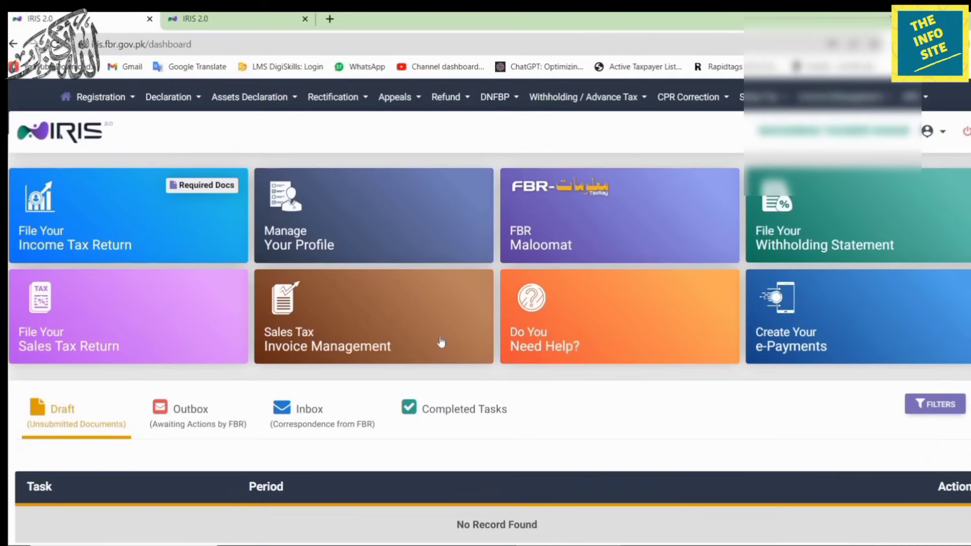